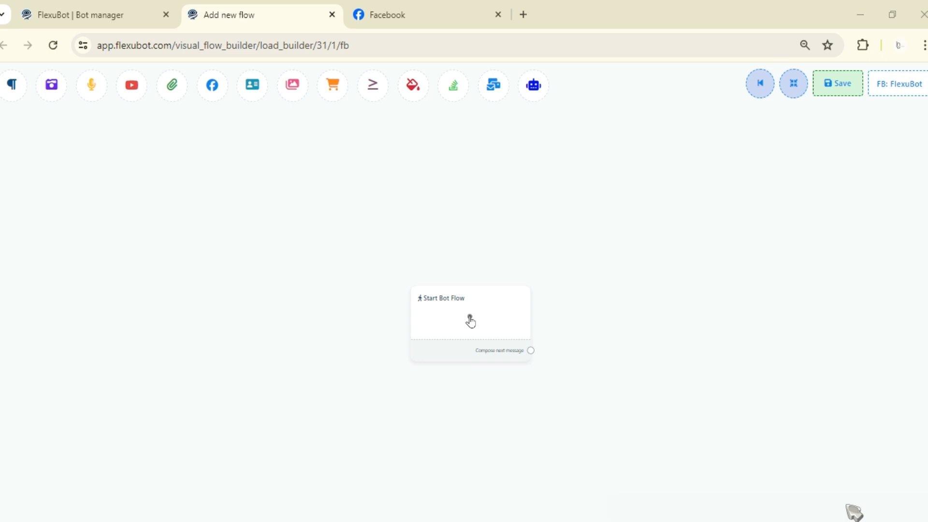
Add a New sequence campaign block with its Send message after branches beside the Start Bot Flow block.
left_click_drag(471, 320, 327, 319)
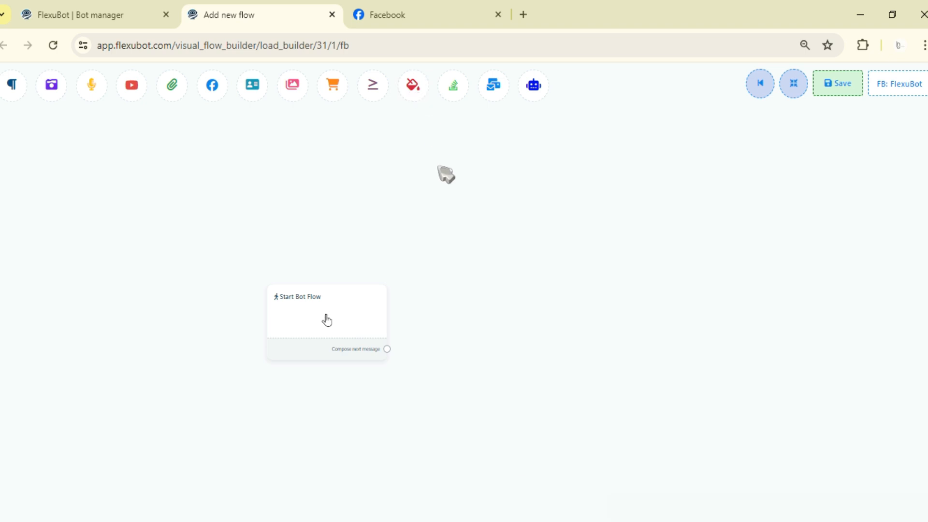
left_click_drag(413, 87, 474, 279)
left_click_drag(529, 237, 477, 245)
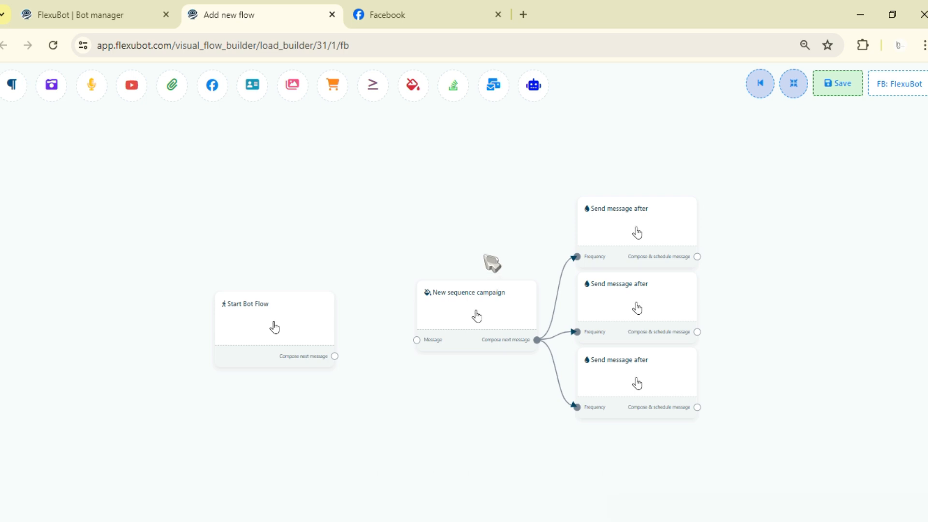
Move the New sequence campaign block closer to Start Bot Flow, review its configuration fields and cancel the form.
left_click(471, 304)
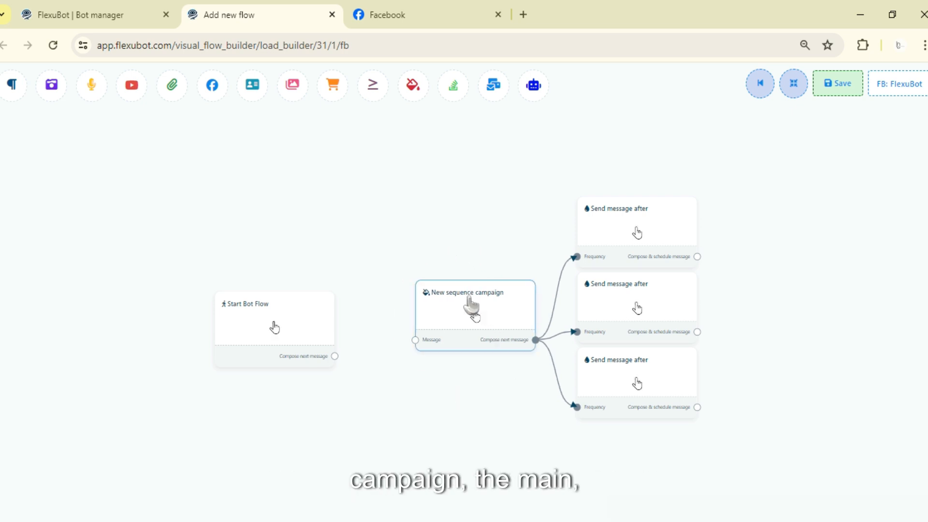
left_click_drag(476, 317, 441, 324)
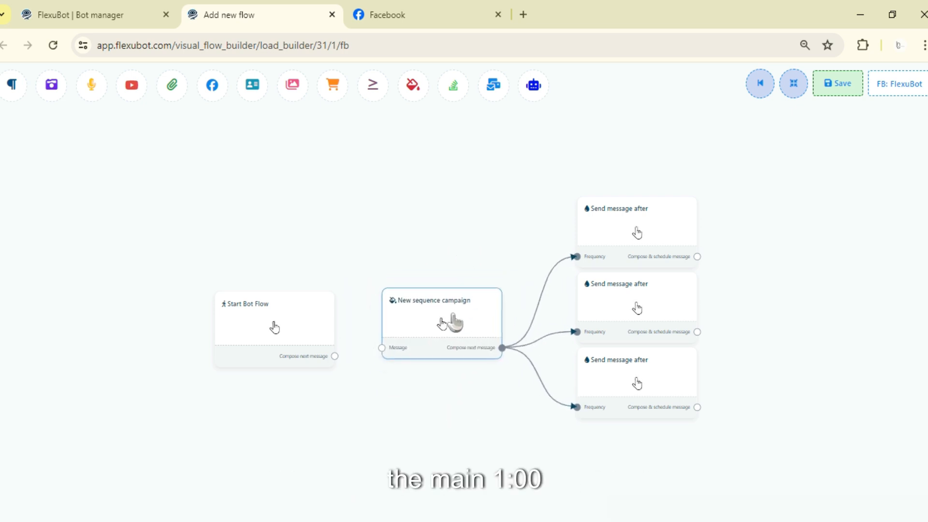
double_click(442, 324)
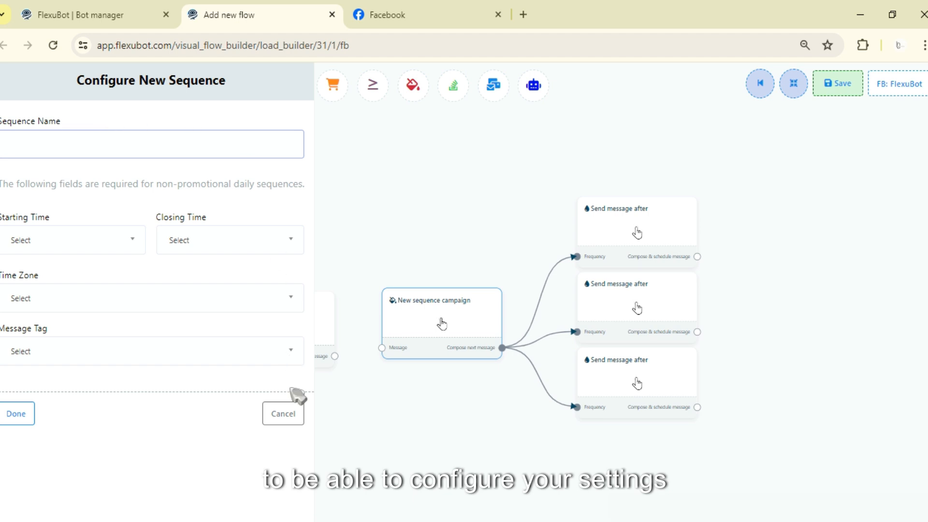
left_click(284, 413)
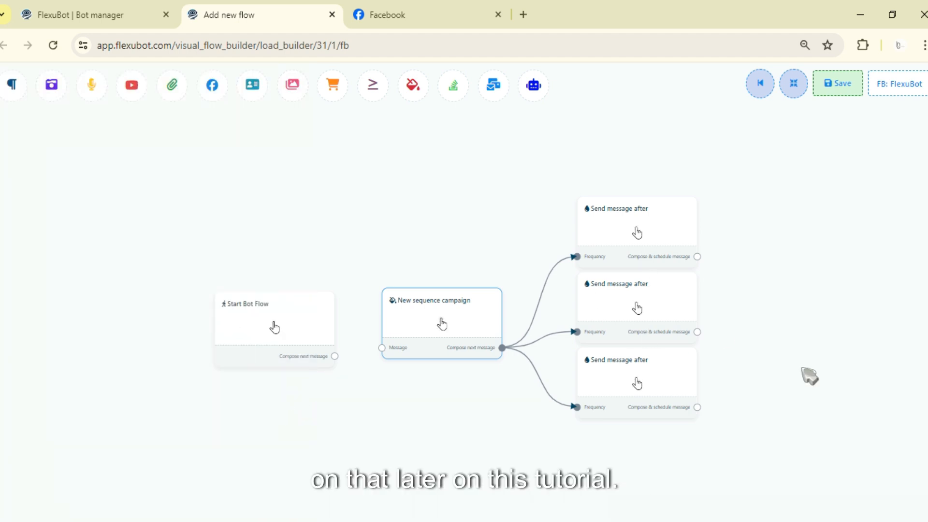
Spread the three Send message after blocks apart vertically beside the New sequence campaign block.
left_click_drag(802, 368, 696, 367)
left_click_drag(507, 222, 484, 210)
mouse_move(491, 303)
left_mouse_down()
mouse_move(472, 309)
mouse_move(495, 313)
left_mouse_up()
left_click_drag(552, 387, 514, 405)
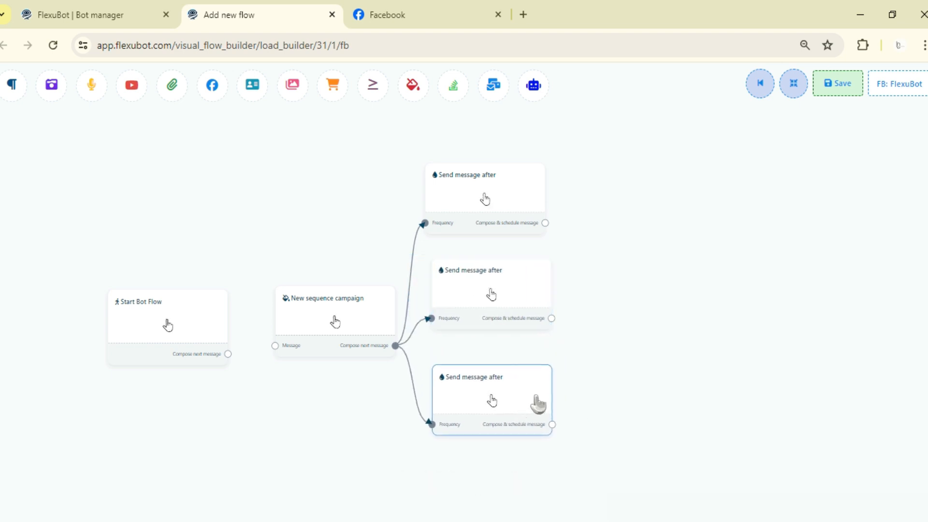
left_click_drag(628, 318, 638, 272)
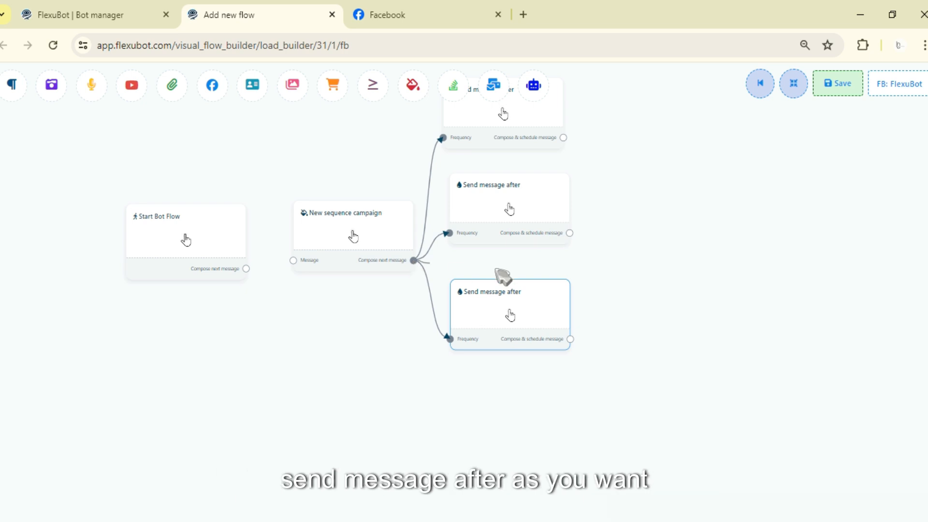
Try out extra Send message after blocks branching from the New sequence campaign's next-message output, and delete the extra blocks.
left_click_drag(413, 261, 836, 252)
mouse_move(458, 263)
left_mouse_down()
mouse_move(754, 172)
mouse_move(758, 187)
left_mouse_up()
right_click(781, 205)
left_click(797, 213)
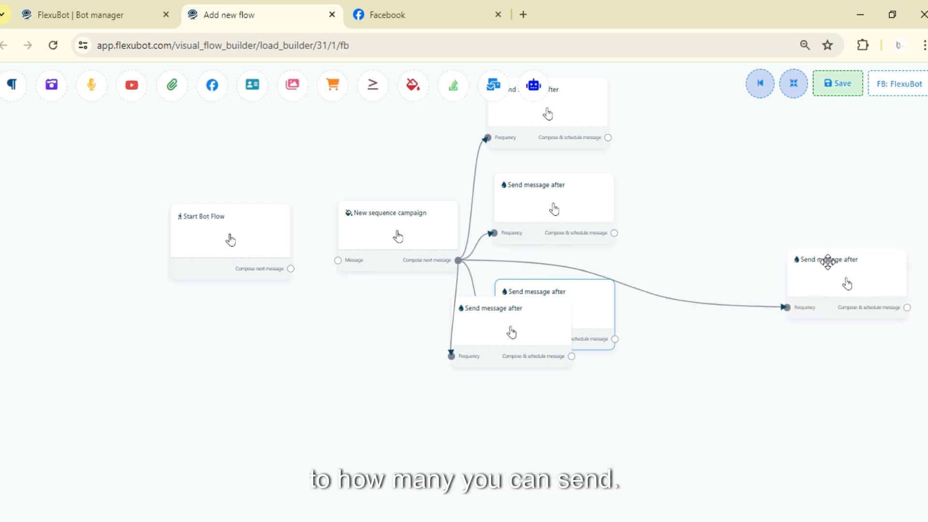
right_click(832, 270)
left_click(849, 276)
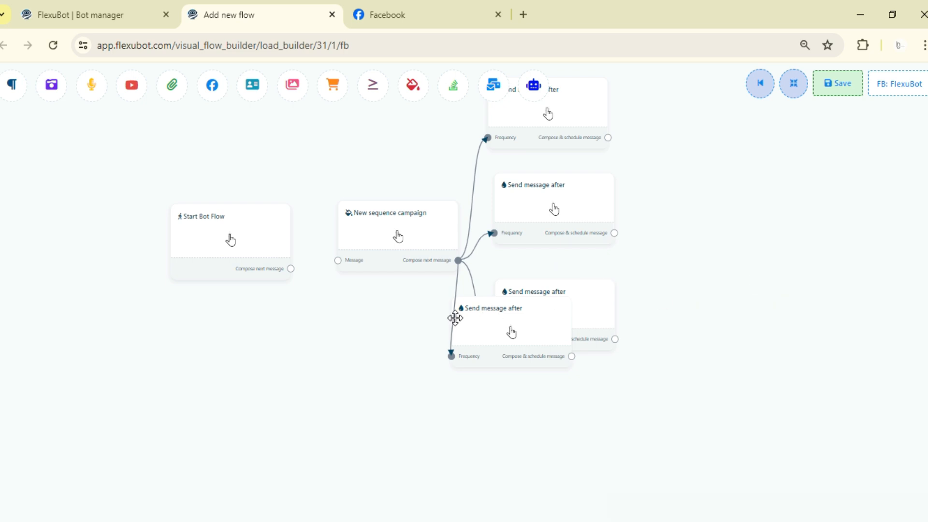
right_click(457, 318)
left_click(483, 327)
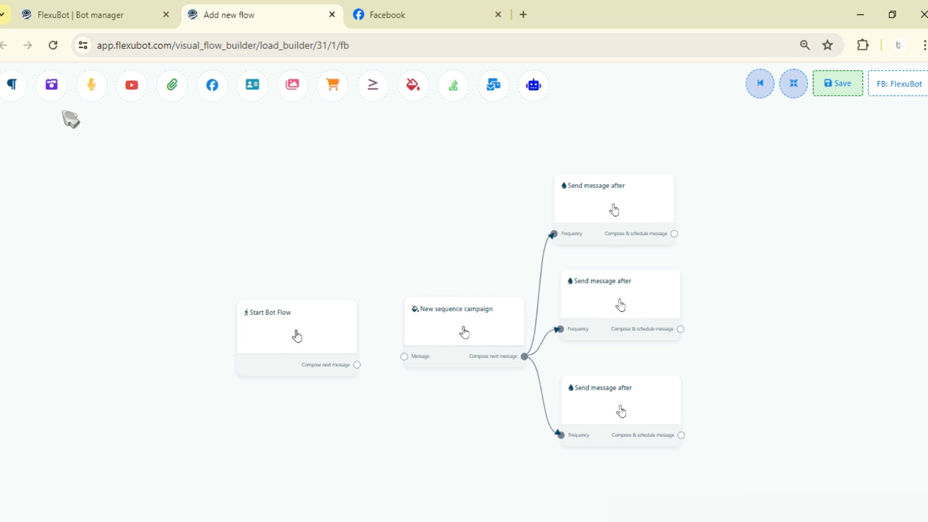
Place an Image block above Start Bot Flow, try to connect it to the New sequence campaign, and delete the Image block.
left_click_drag(52, 84, 207, 171)
left_click_drag(308, 189, 319, 189)
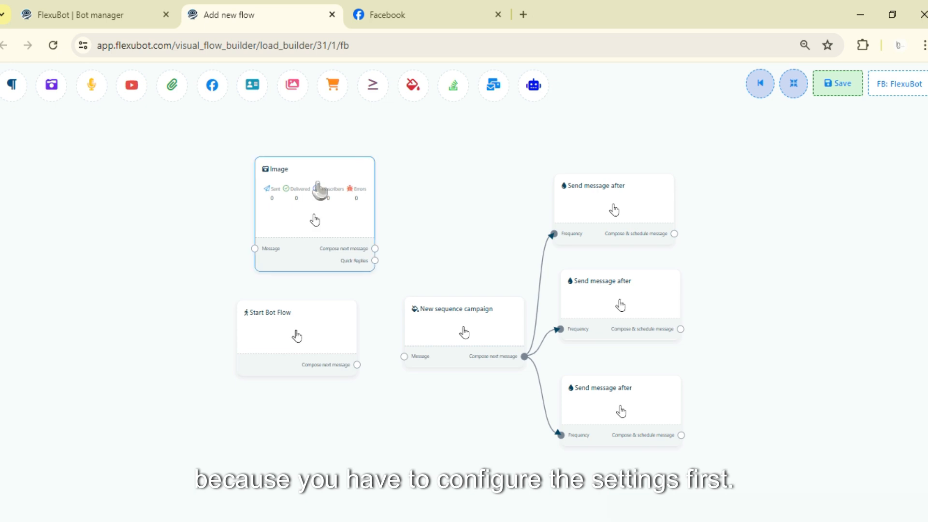
left_click_drag(400, 302, 404, 357)
left_click(459, 379)
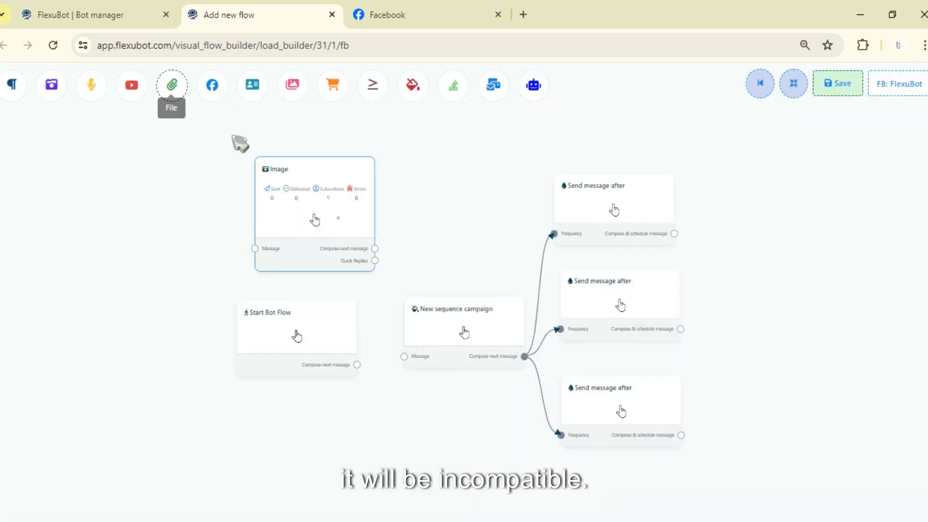
right_click(340, 220)
left_click(360, 229)
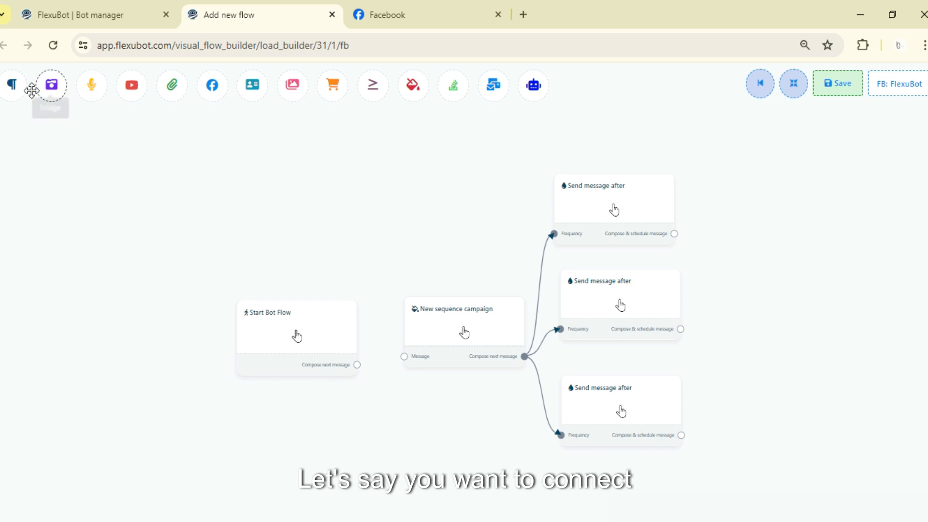
Place a Text block, try to connect its output to the New sequence campaign's message input, and delete the Text block.
left_click_drag(12, 85, 298, 232)
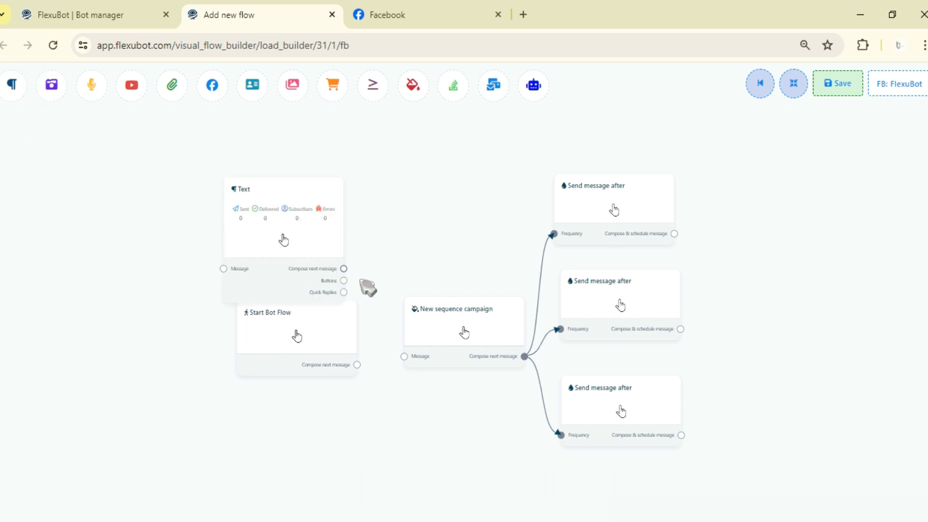
left_click_drag(367, 288, 405, 357)
left_click(464, 380)
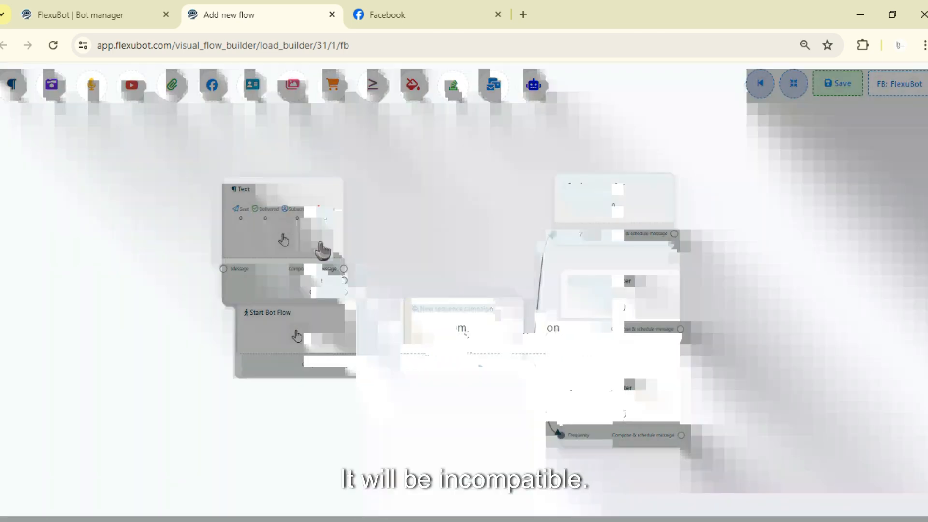
right_click(322, 247)
left_click(333, 235)
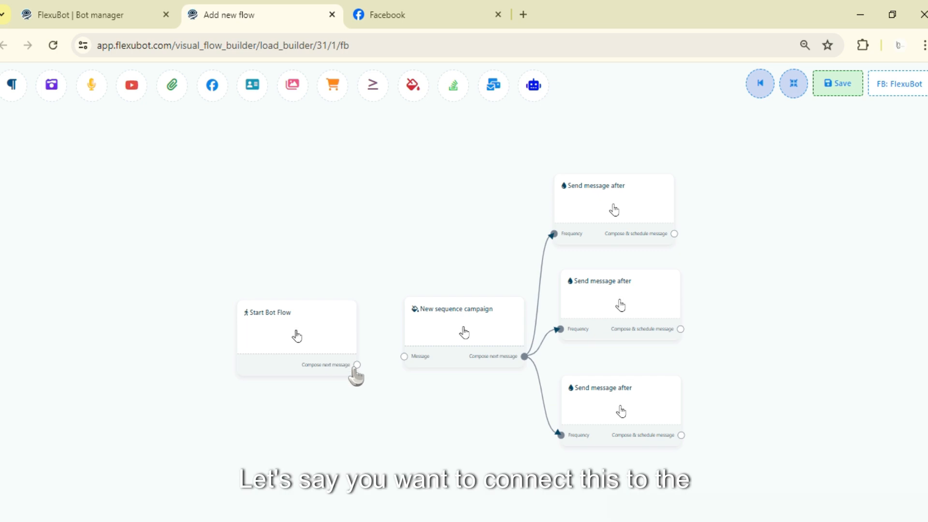
Try to connect Start Bot Flow directly to the New sequence campaign, and delete the campaign block with its message branches.
left_click_drag(357, 366, 410, 365)
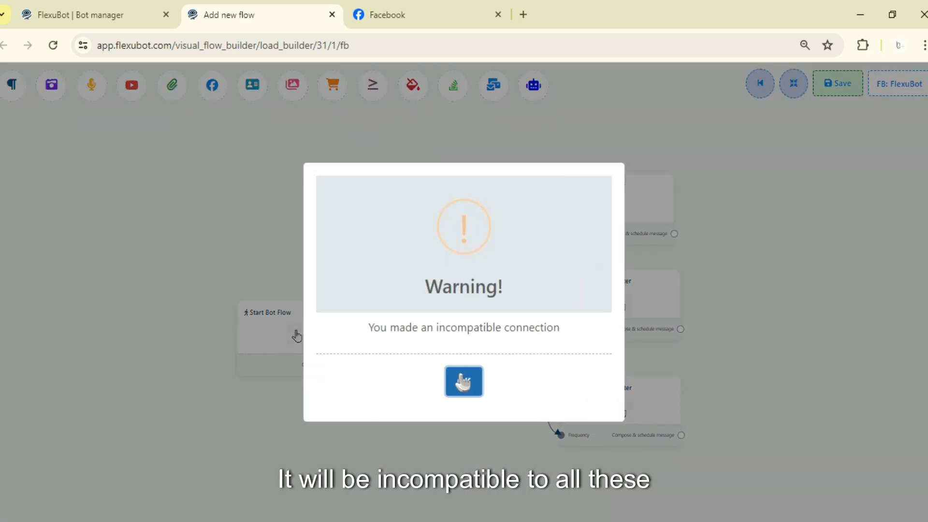
left_click(465, 377)
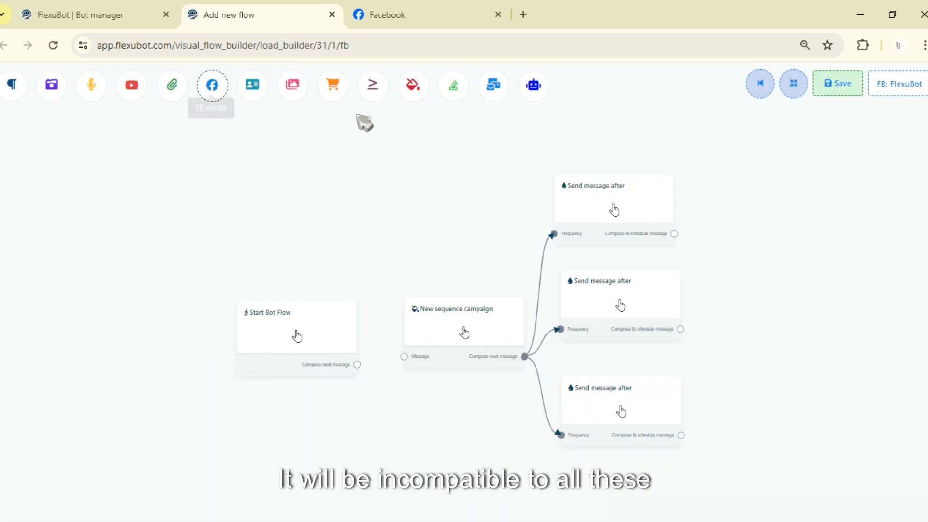
right_click(485, 339)
left_click(503, 342)
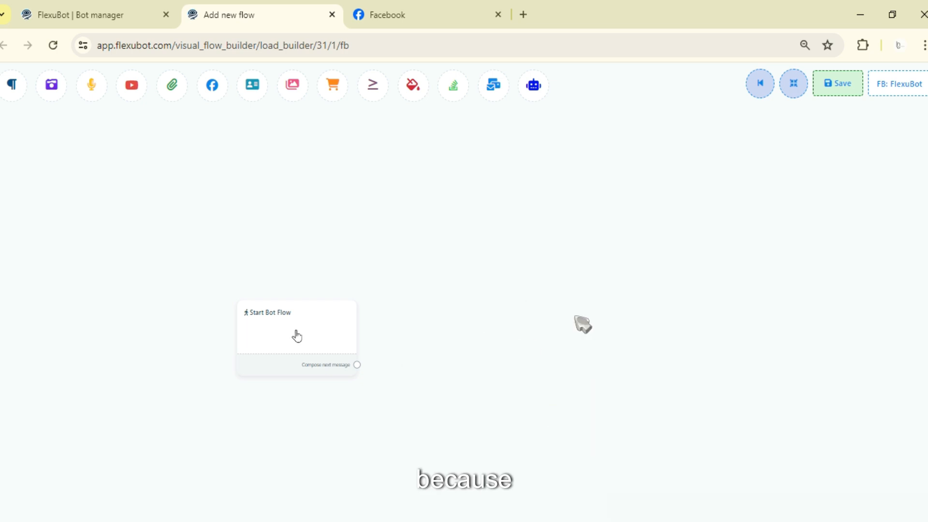
Examine the Text, FB media, Card and Carousel blocks with their connected Button blocks, along with the Start Bot Flow block.
scroll(675, 339, "down", 3)
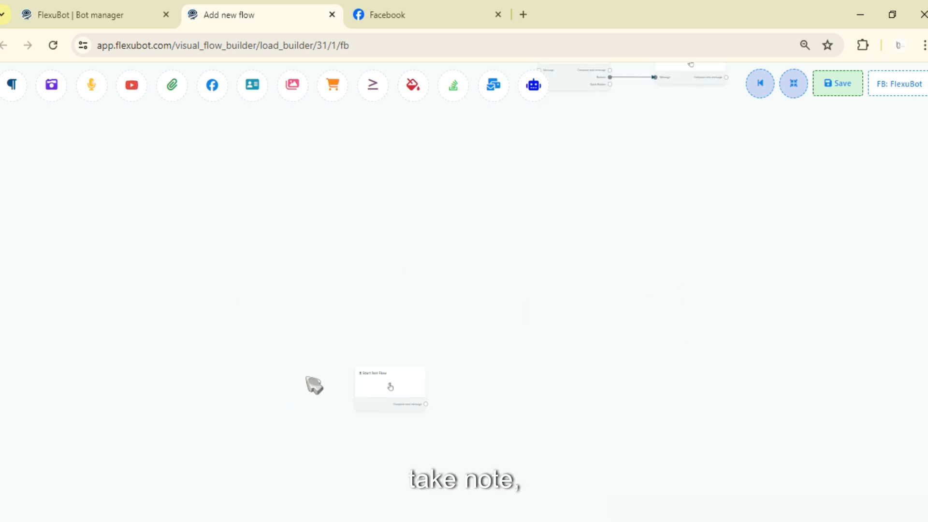
left_click_drag(378, 383, 396, 340)
left_click_drag(537, 212, 602, 331)
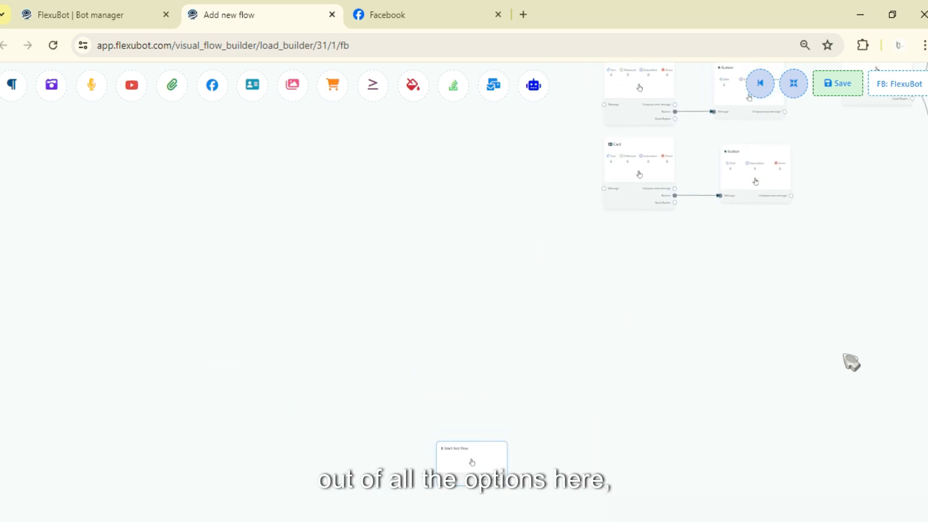
left_click_drag(866, 374, 561, 474)
scroll(616, 364, "down", 4)
scroll(597, 353, "up", 4)
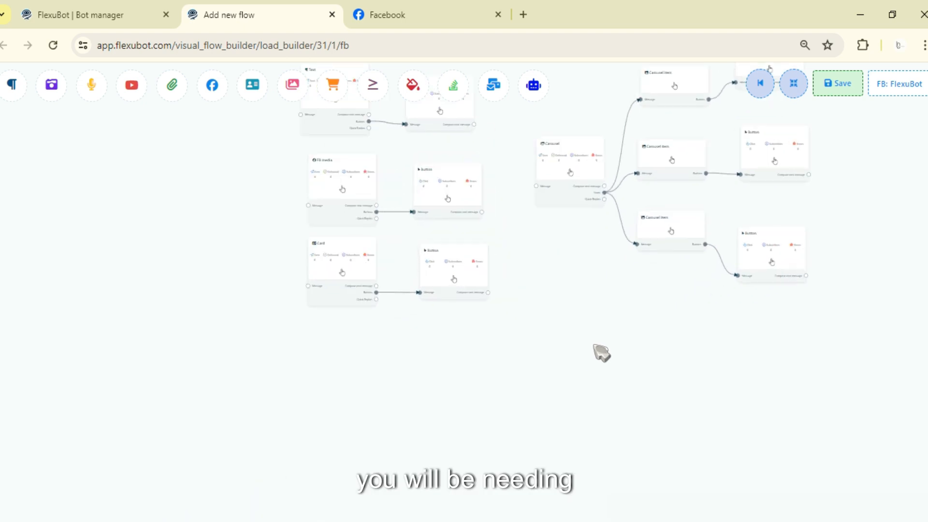
left_click_drag(606, 313, 605, 146)
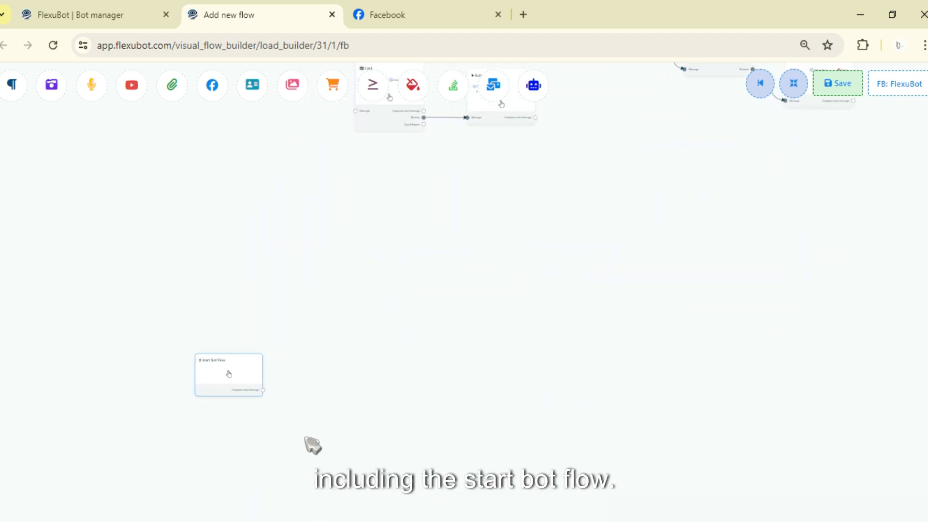
left_click_drag(362, 264, 284, 408)
left_click_drag(558, 271, 551, 375)
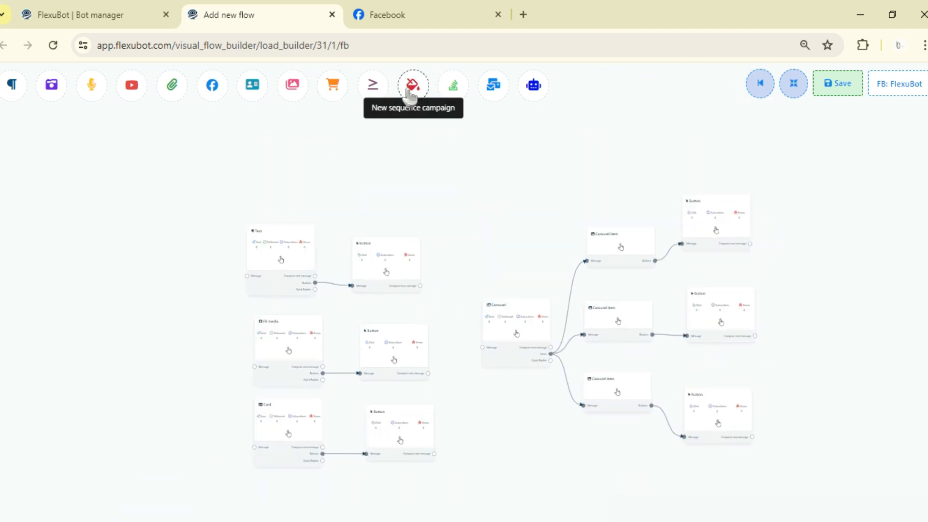
left_click_drag(411, 187, 439, 143)
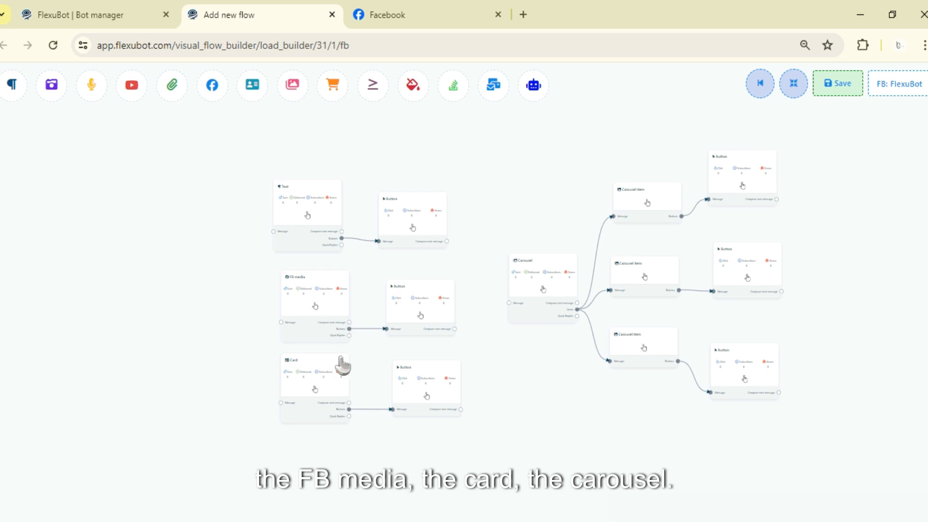
left_click_drag(542, 423, 566, 215)
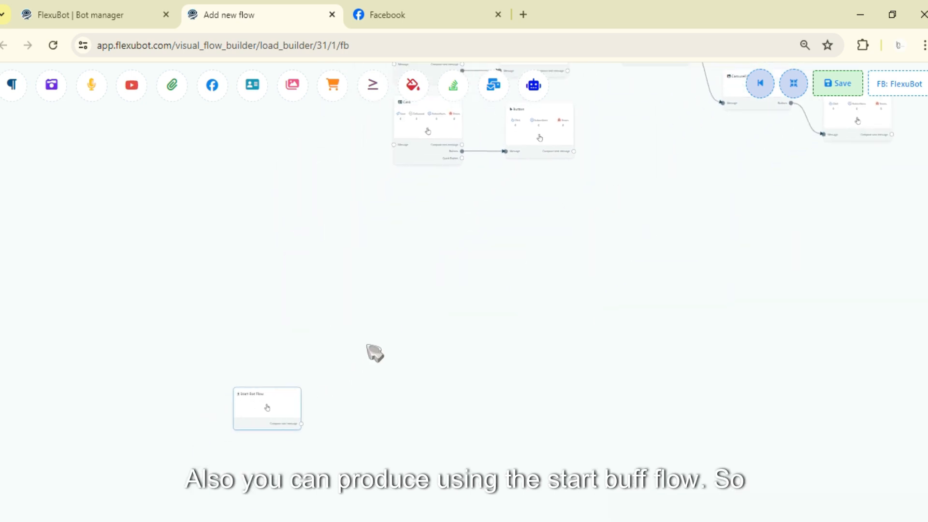
left_click_drag(269, 378, 333, 353)
left_click_drag(626, 216, 539, 382)
left_click_drag(576, 349, 573, 407)
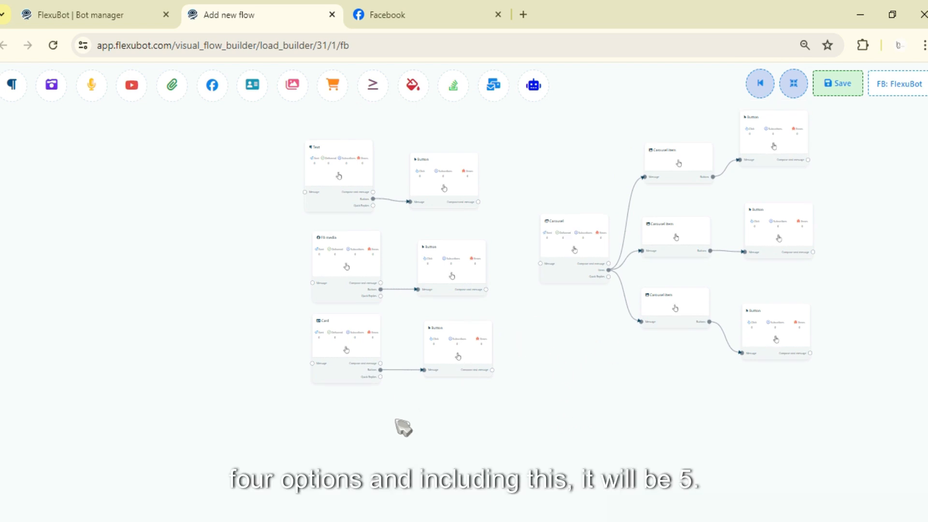
left_click_drag(404, 427, 464, 326)
left_click_drag(545, 336, 503, 441)
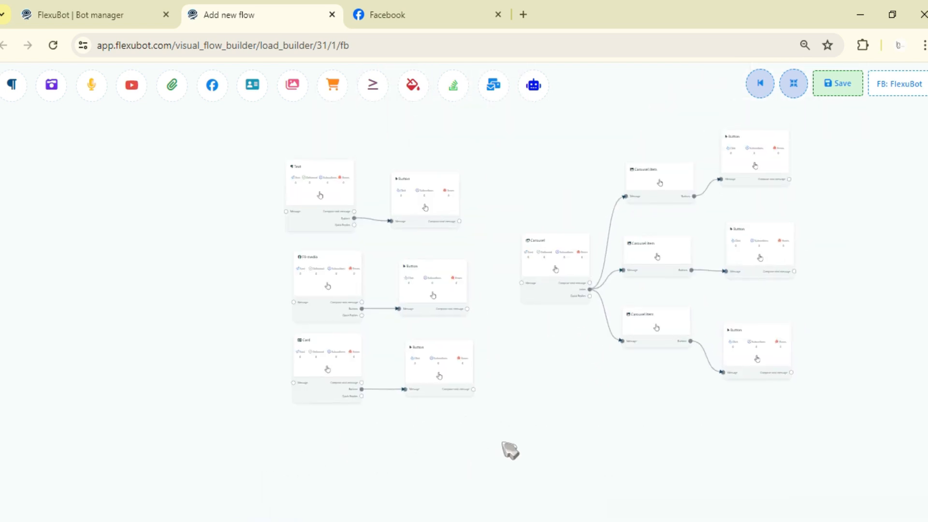
left_click_drag(550, 357, 540, 391)
left_click_drag(508, 195, 506, 235)
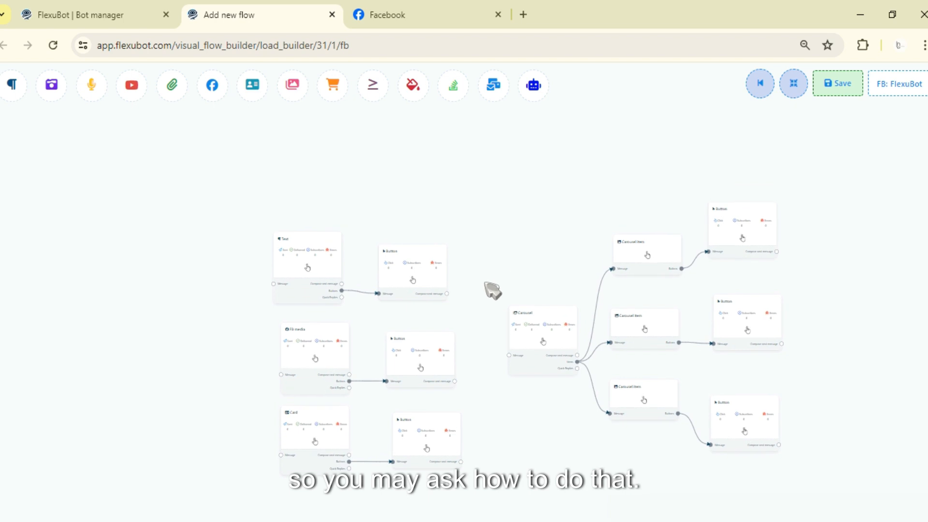
Examine the options offered when the Text block's Button is configured to send a message, without keeping the configuration.
scroll(495, 310, "up", 3)
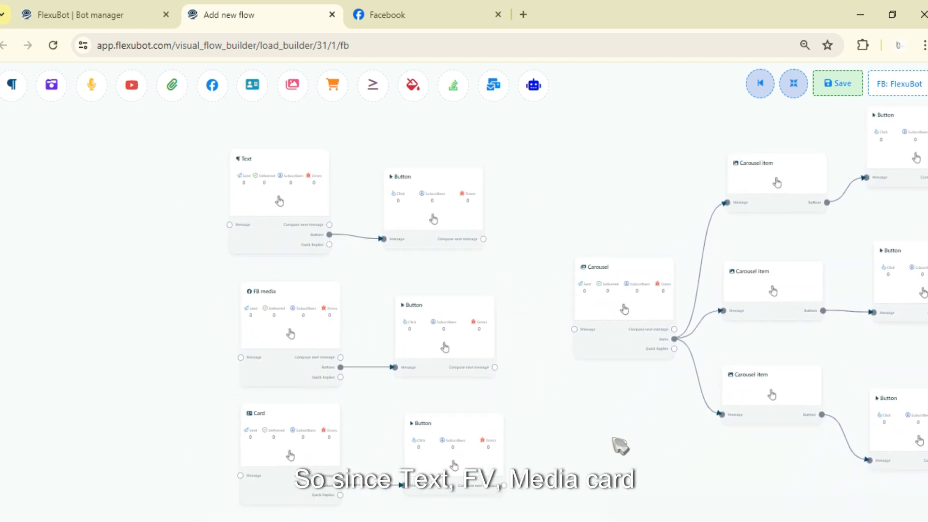
left_click_drag(613, 439, 596, 394)
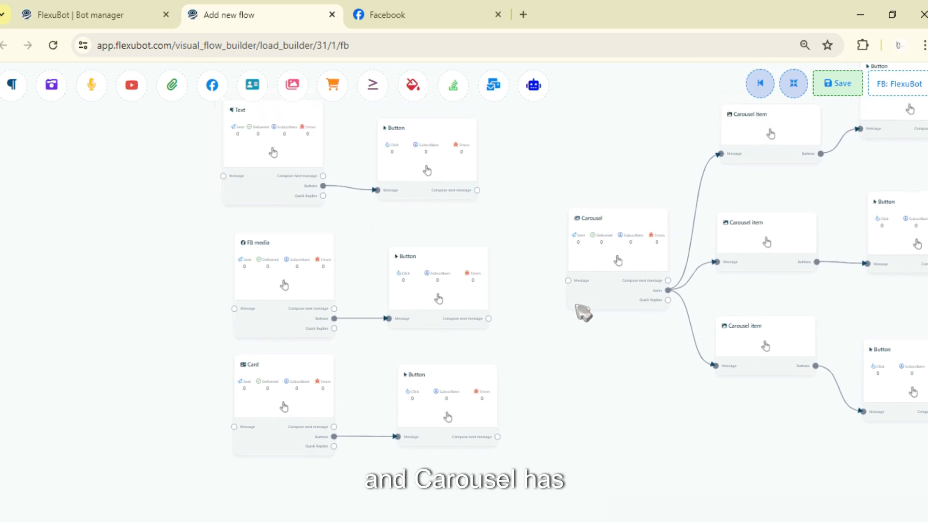
left_click_drag(649, 136, 596, 172)
left_click_drag(680, 152, 622, 178)
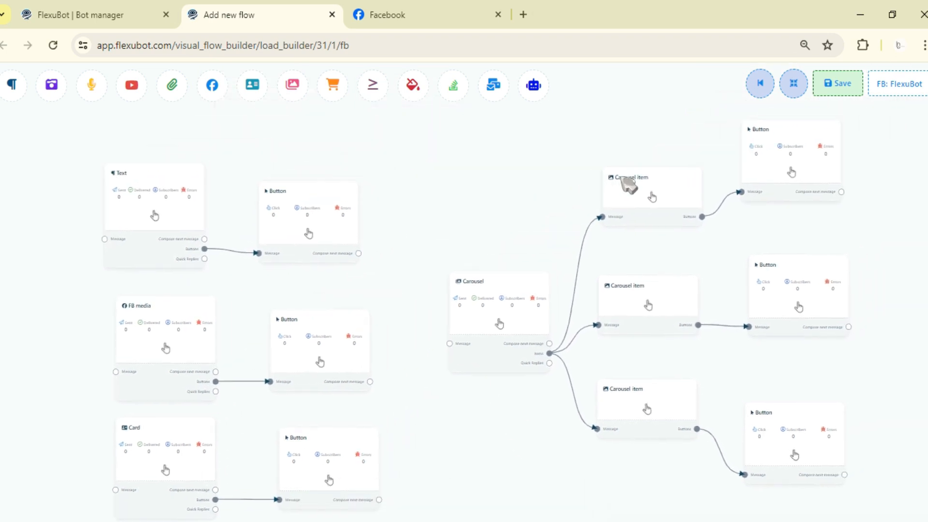
left_click_drag(475, 203, 529, 228)
double_click(365, 232)
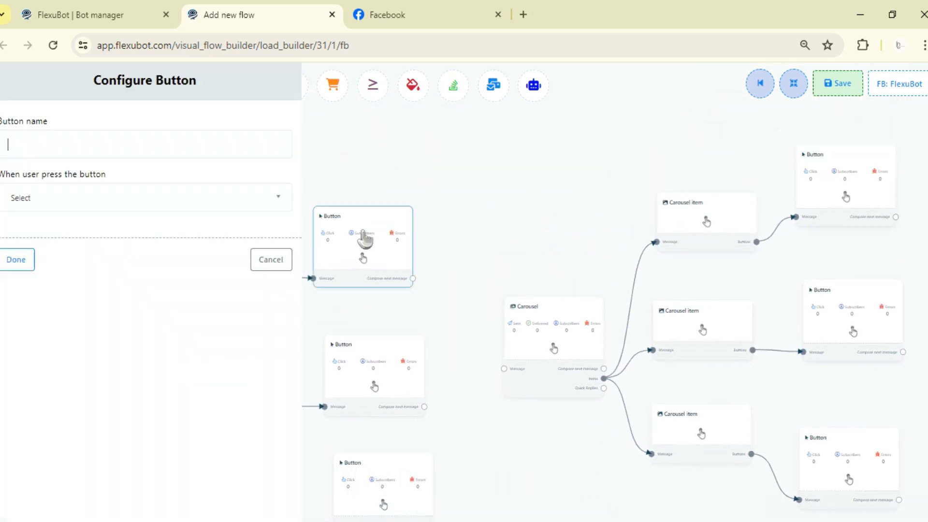
left_click(82, 207)
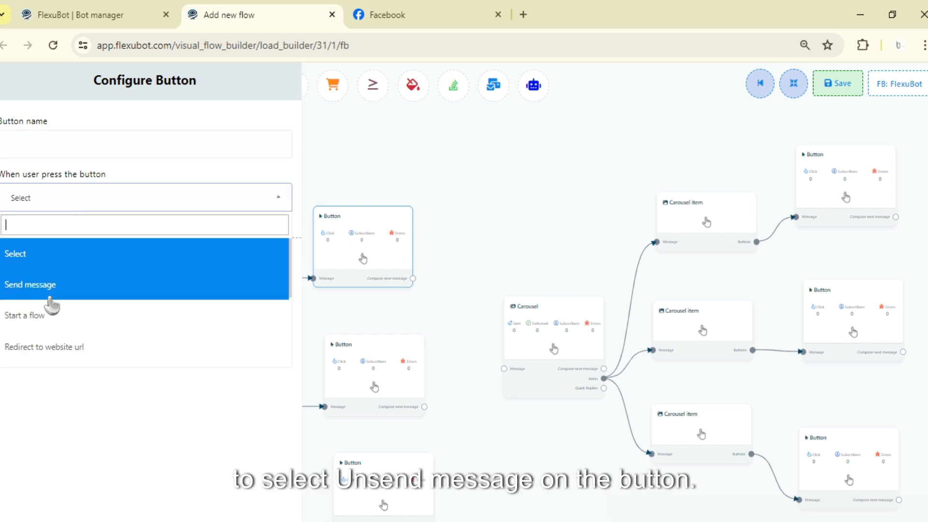
left_click(164, 289)
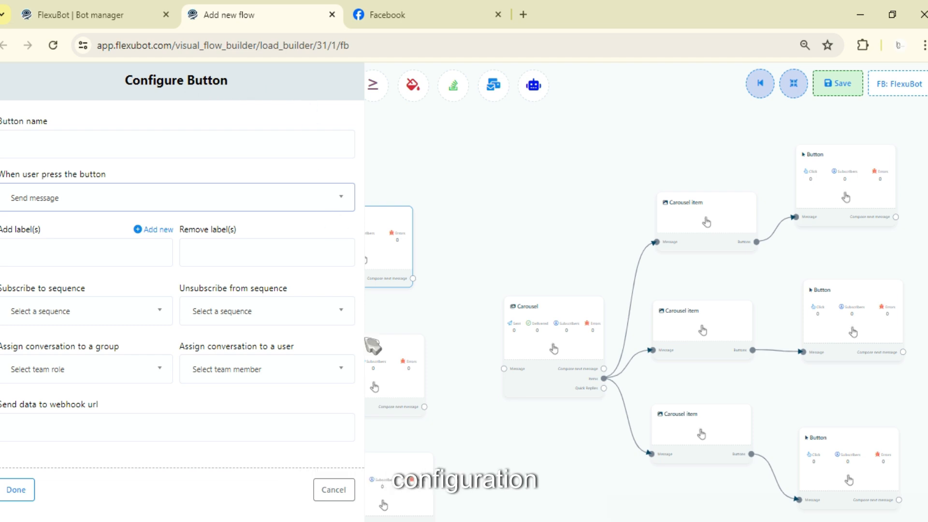
left_click(333, 489)
Examine the Start Bot Flow block's reference configuration, including its sequence subscription settings, without changing anything.
left_click_drag(335, 508, 400, 335)
scroll(400, 334, "down", 2)
left_click_drag(389, 394, 401, 283)
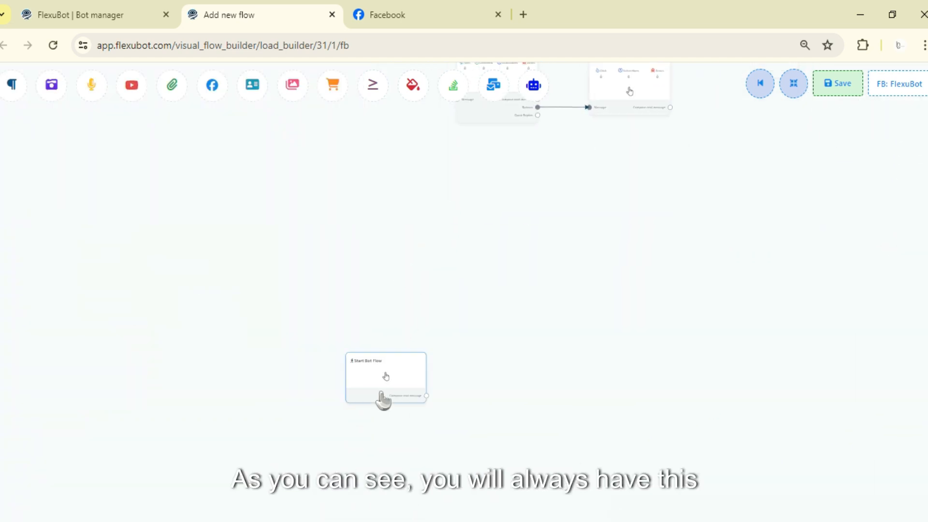
double_click(384, 397)
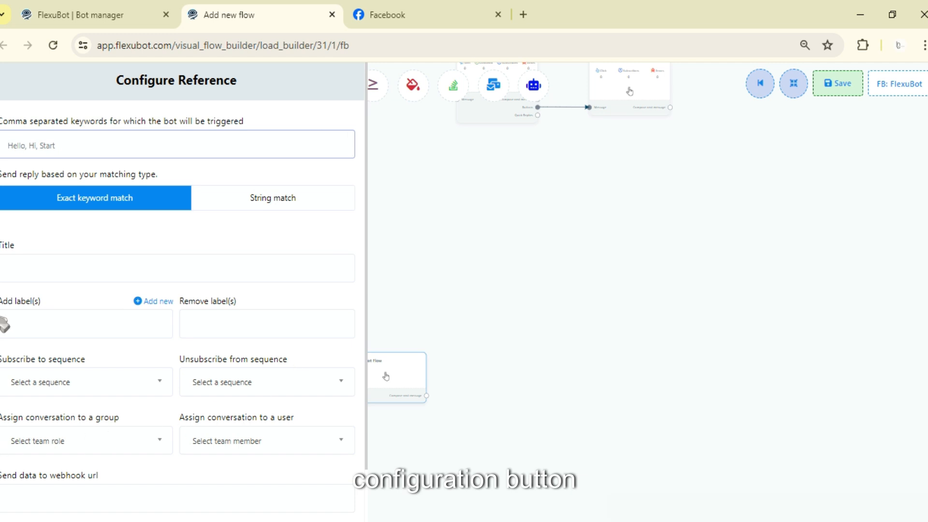
scroll(234, 279, "down", 2)
left_click(338, 501)
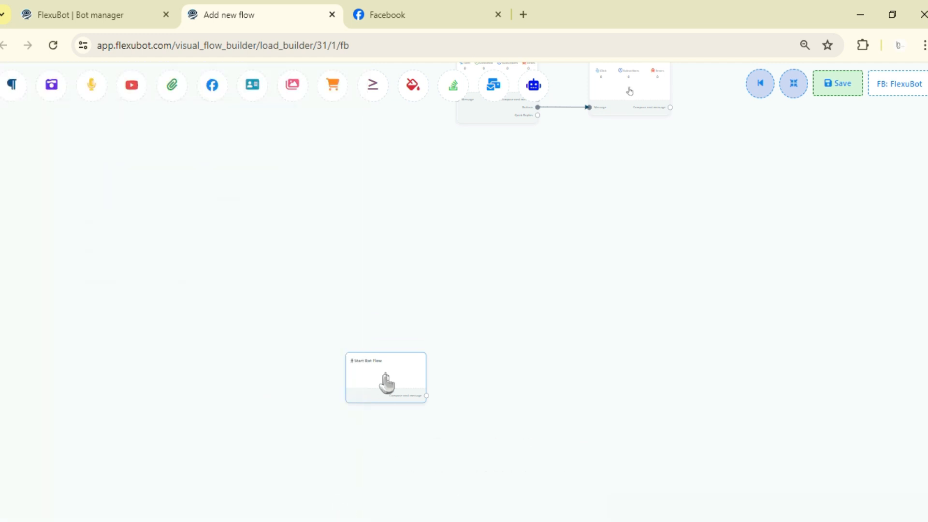
Configure the Text block's Button to send a message and subscribe the user to New Sequence.
scroll(551, 282, "up", 4)
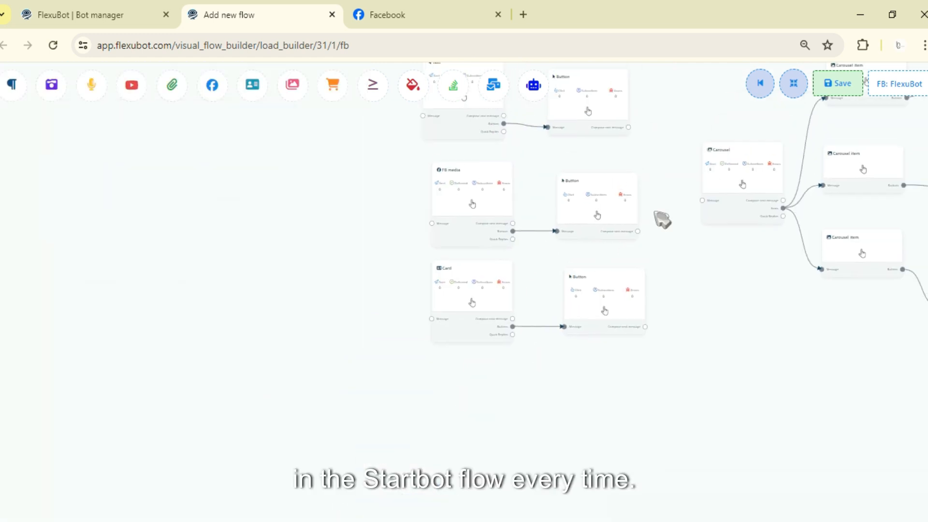
double_click(587, 294)
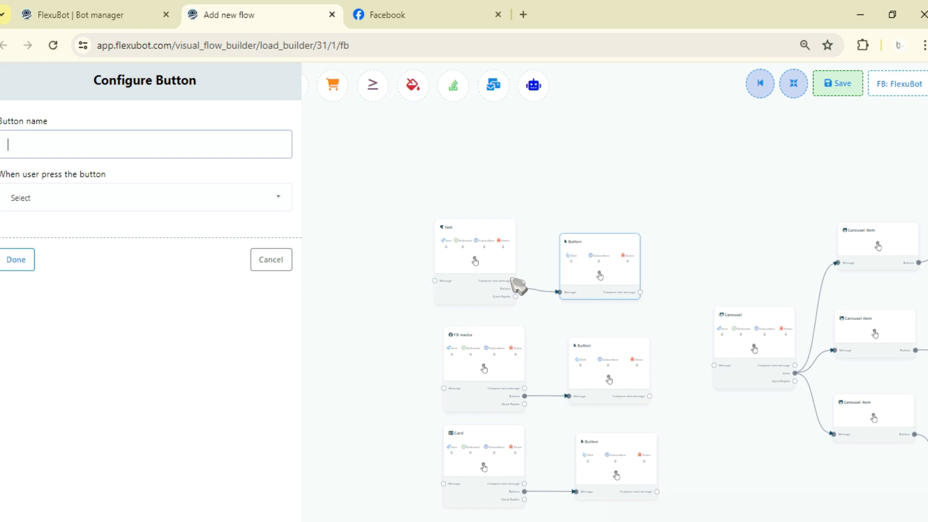
left_click(160, 199)
left_click(81, 289)
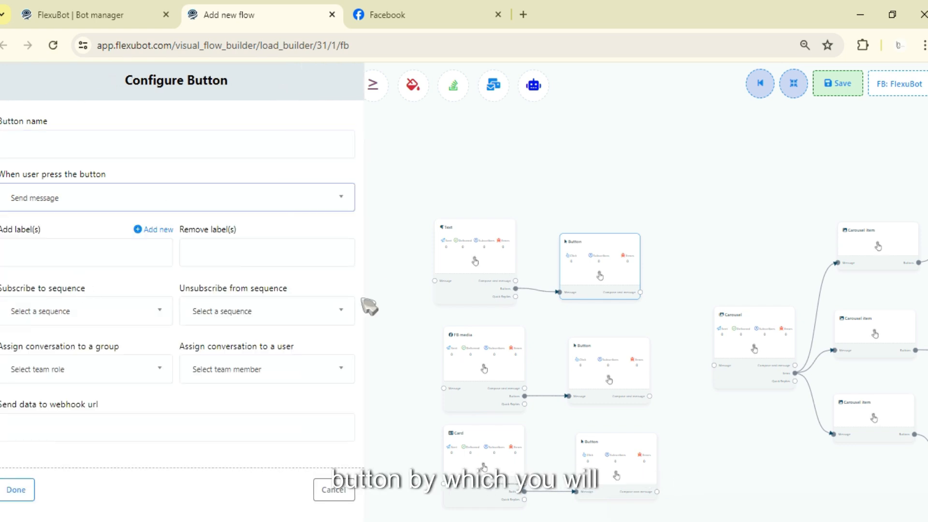
left_click_drag(8, 296, 89, 300)
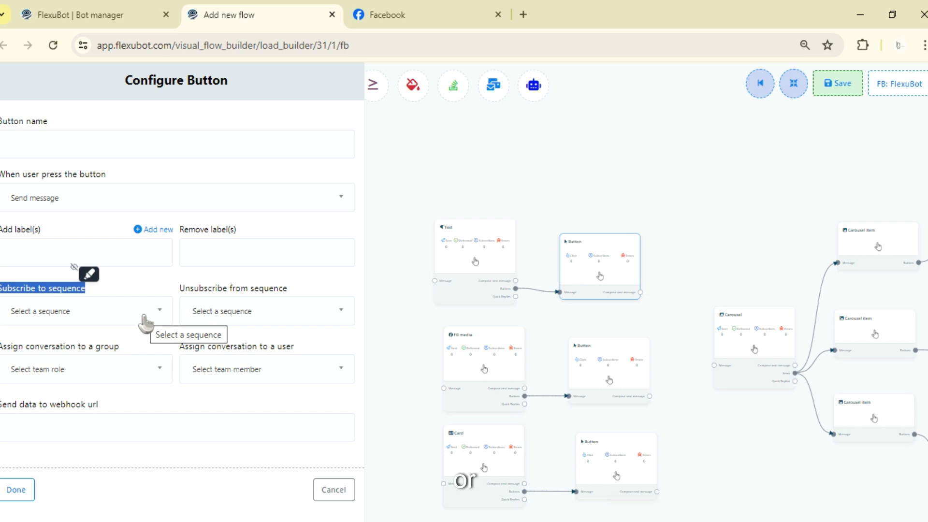
left_click(138, 281)
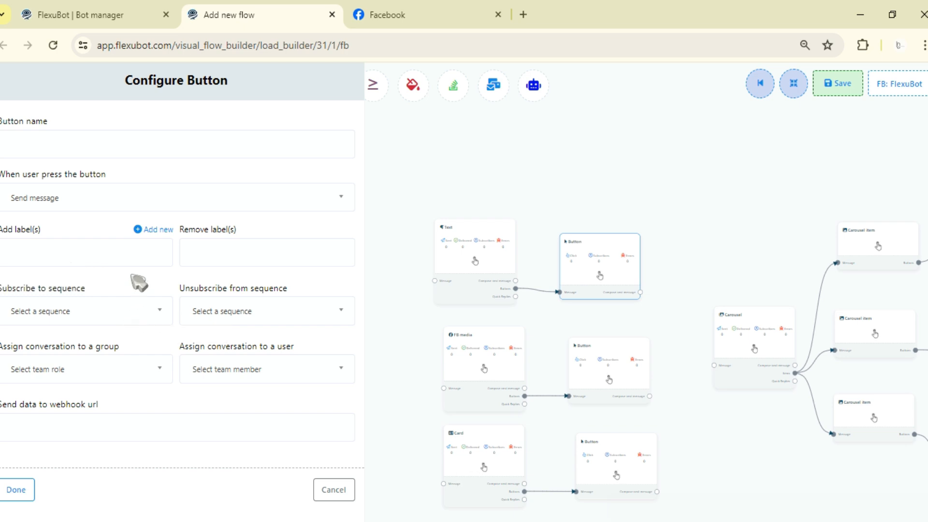
left_click(131, 318)
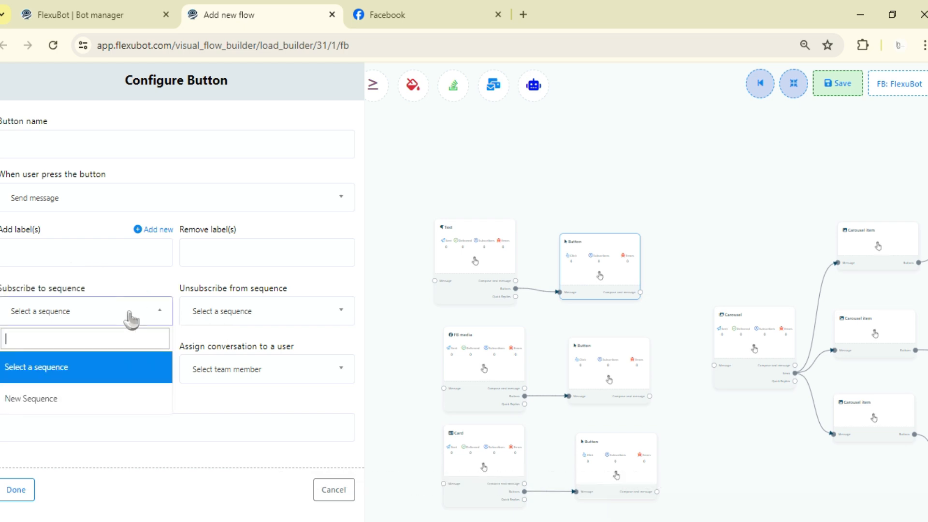
left_click(105, 401)
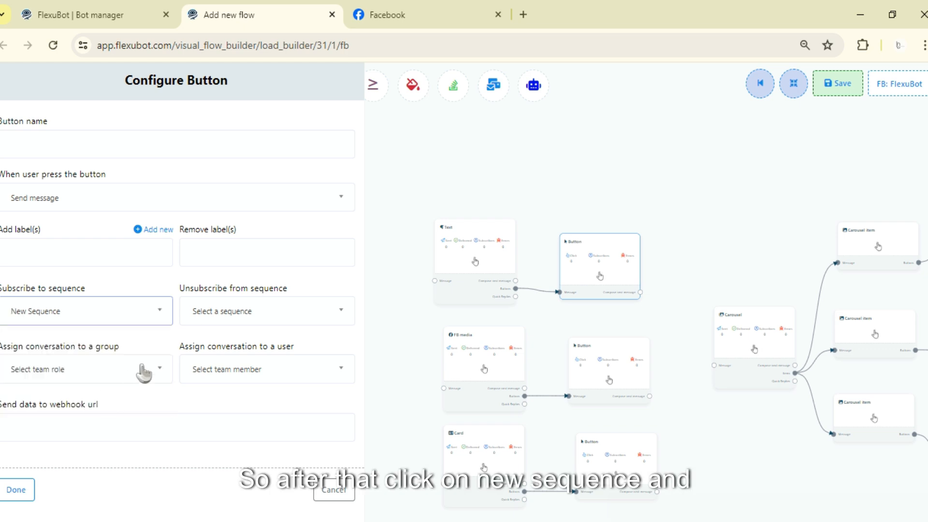
Name the Text block's Button "TEst", keep New Sequence as its subscription, and apply the button configuration.
left_click(77, 155)
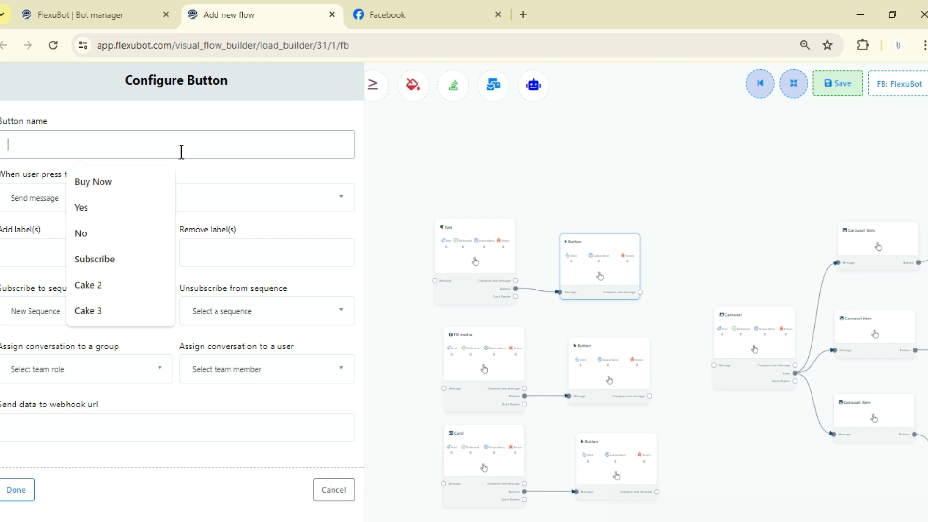
type("AI")
key("BackSpace")
key("BackSpace")
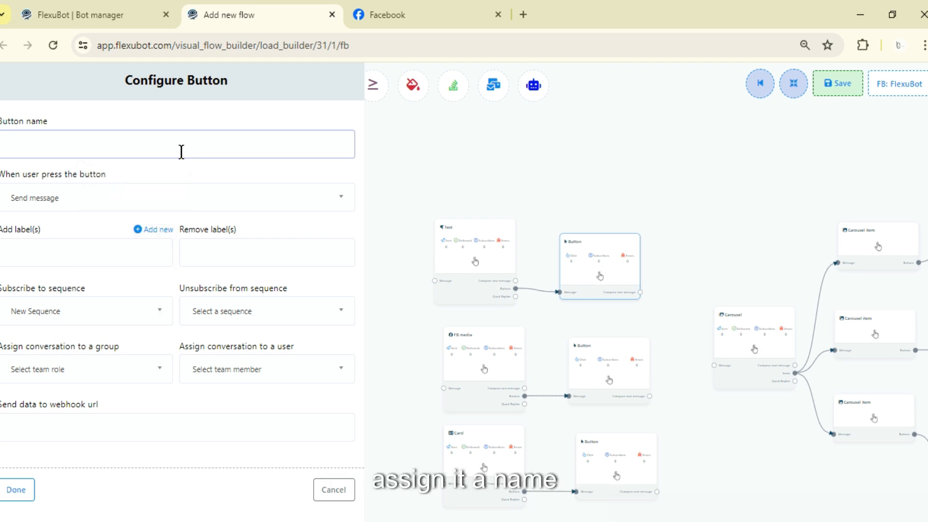
type("TEst")
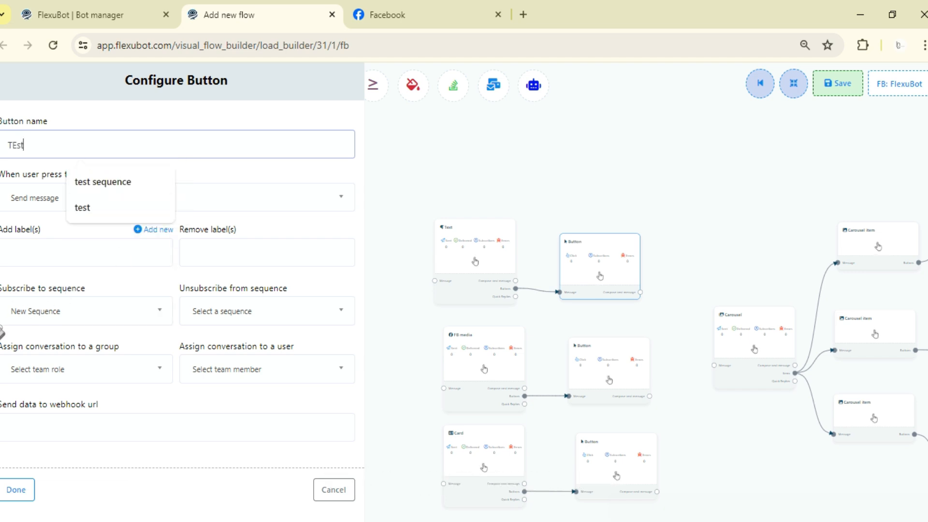
left_click(15, 314)
left_click(42, 388)
left_click(16, 490)
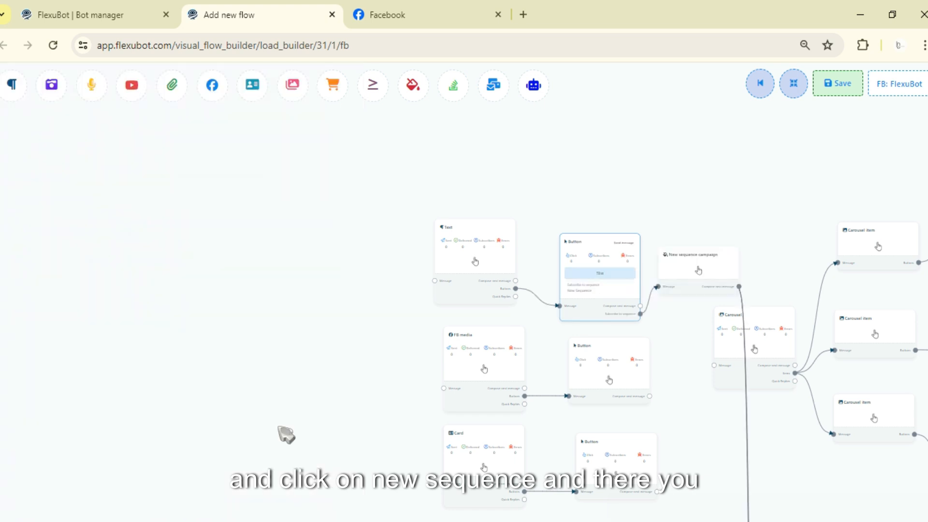
Delete the New sequence campaign block connected to the Text block's Button.
left_click_drag(712, 203, 514, 120)
left_click_drag(536, 440, 534, 350)
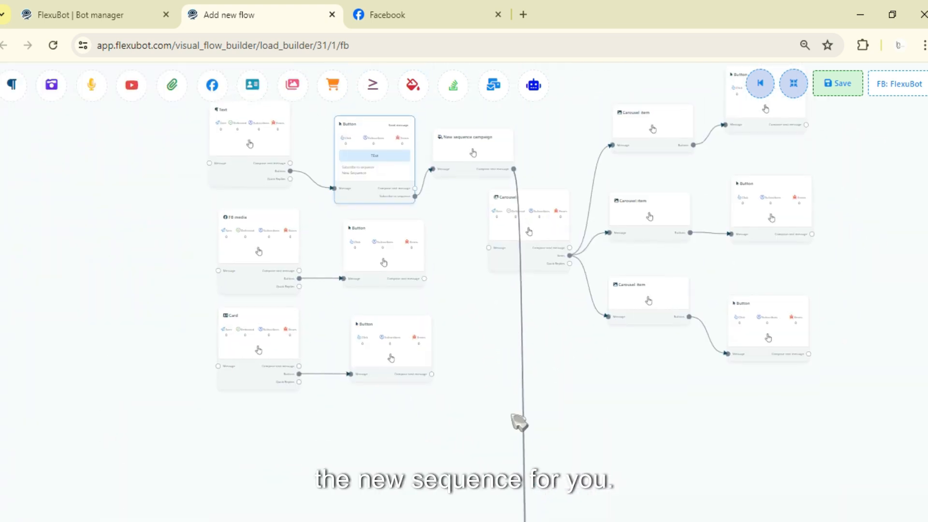
left_click_drag(520, 423, 538, 521)
right_click(509, 276)
left_click(517, 270)
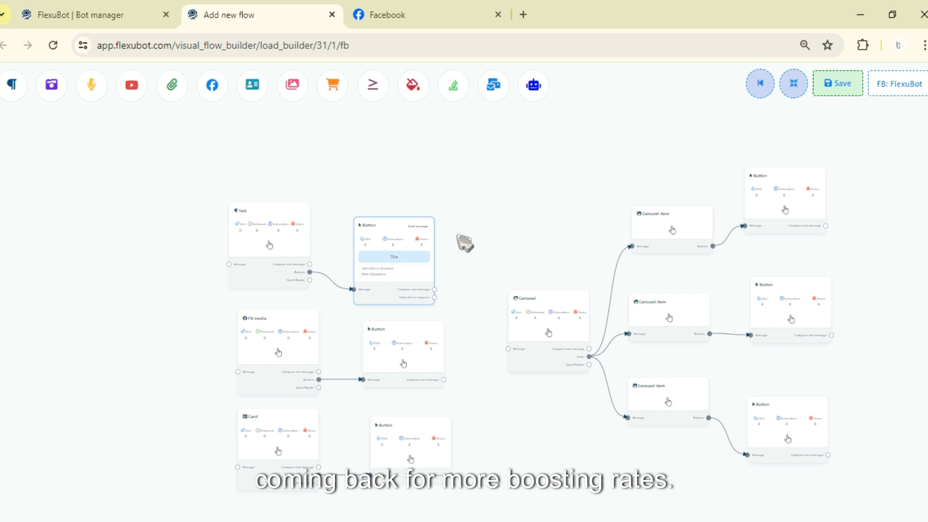
left_click_drag(465, 235, 522, 193)
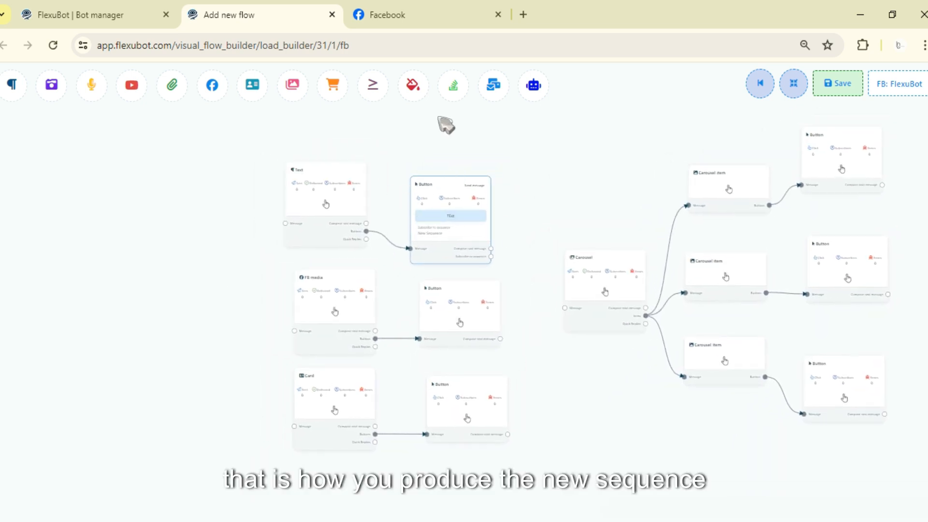
left_click_drag(547, 183, 477, 131)
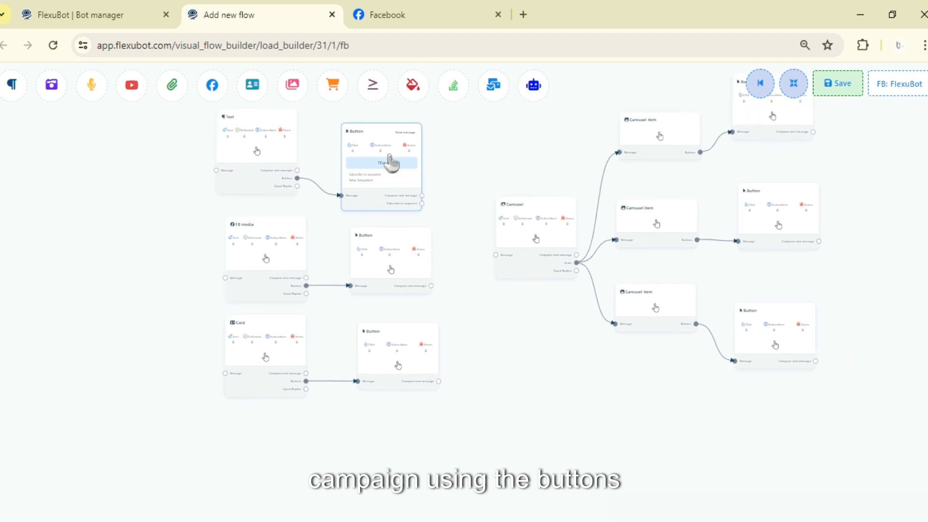
left_click_drag(529, 399, 482, 252)
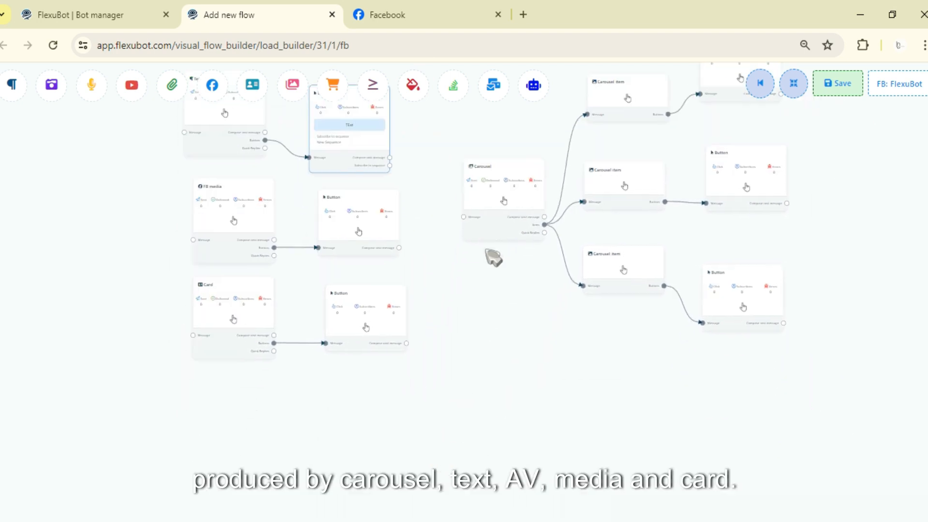
Open the Start Bot Flow block's configuration and set it to subscribe users to New Sequence.
left_click_drag(345, 421, 468, 260)
scroll(325, 397, "up", 1)
left_click_drag(325, 397, 403, 362)
scroll(397, 360, "up", 1)
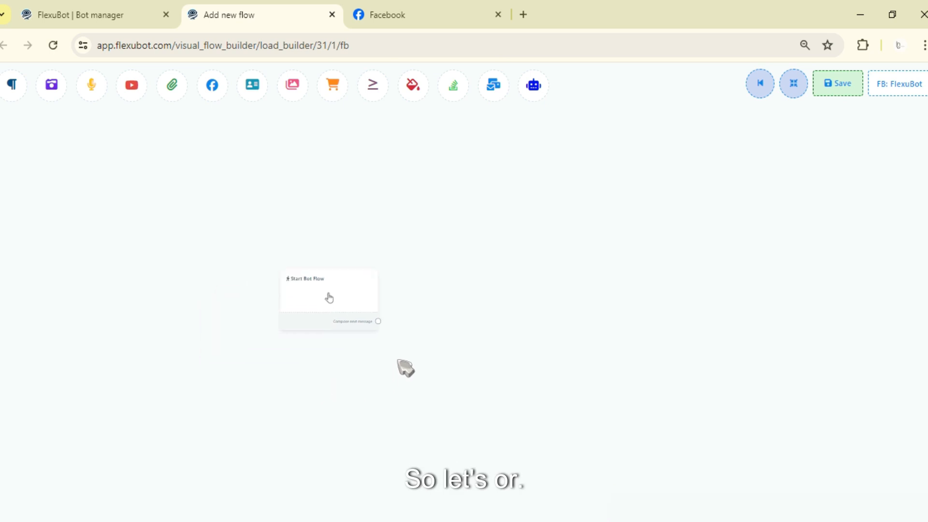
scroll(397, 389, "up", 5)
left_click_drag(439, 320, 427, 366)
double_click(233, 291)
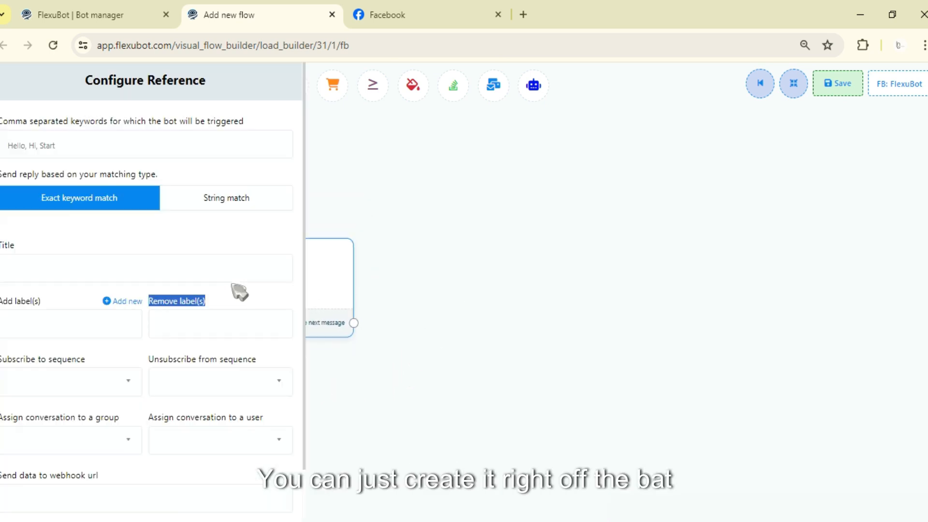
left_click(78, 252)
left_click(116, 148)
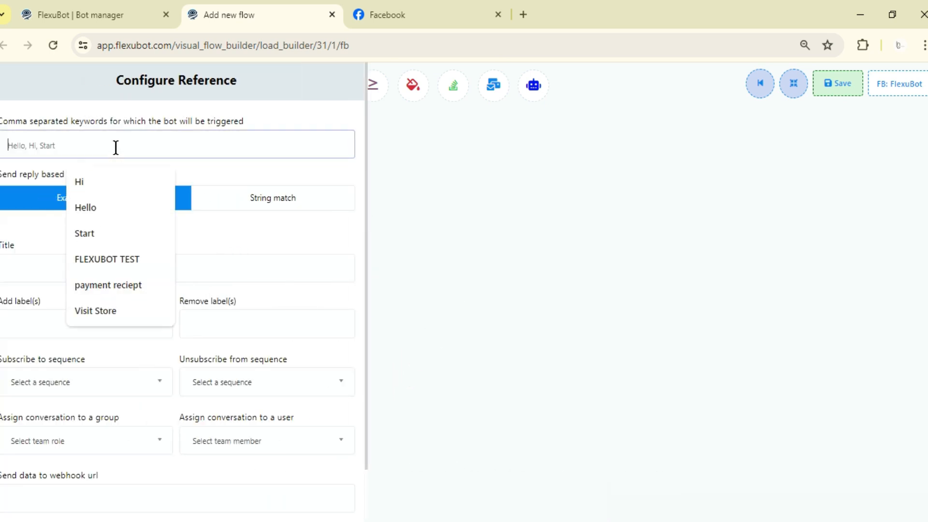
left_click(64, 381)
left_click(59, 360)
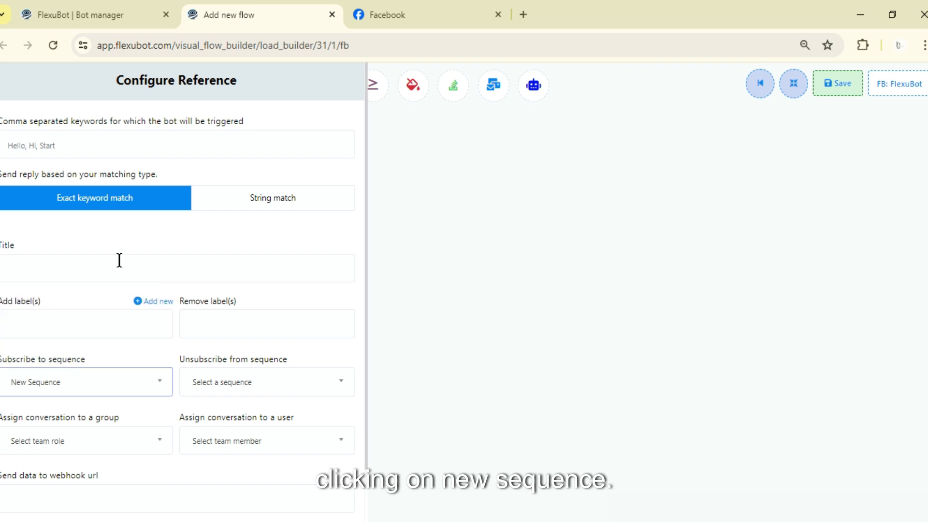
Title the Start Bot Flow reference "Sequence Test Template #1".
left_click(123, 254)
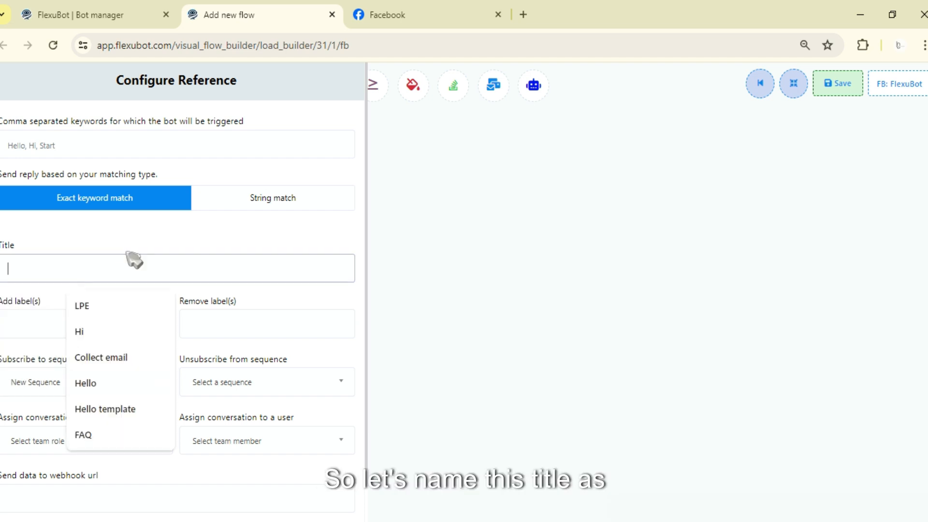
type("Sequence")
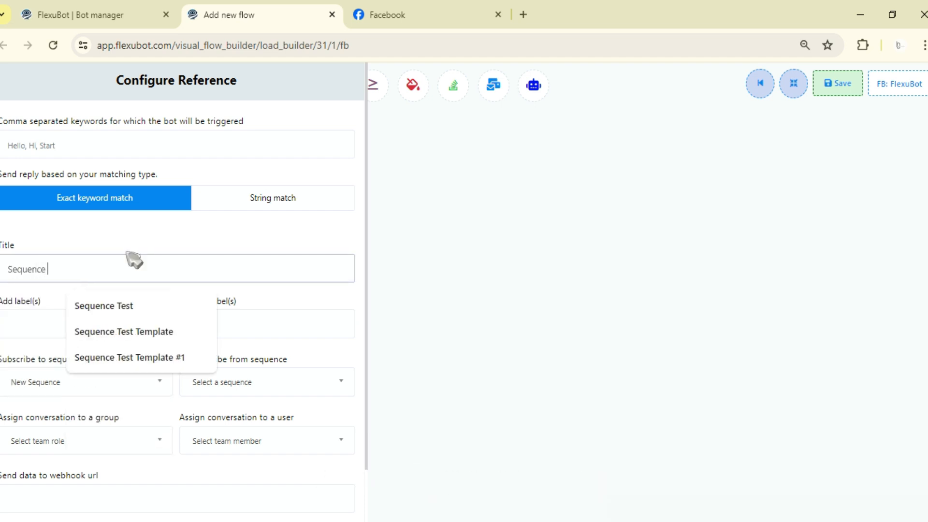
left_click(167, 361)
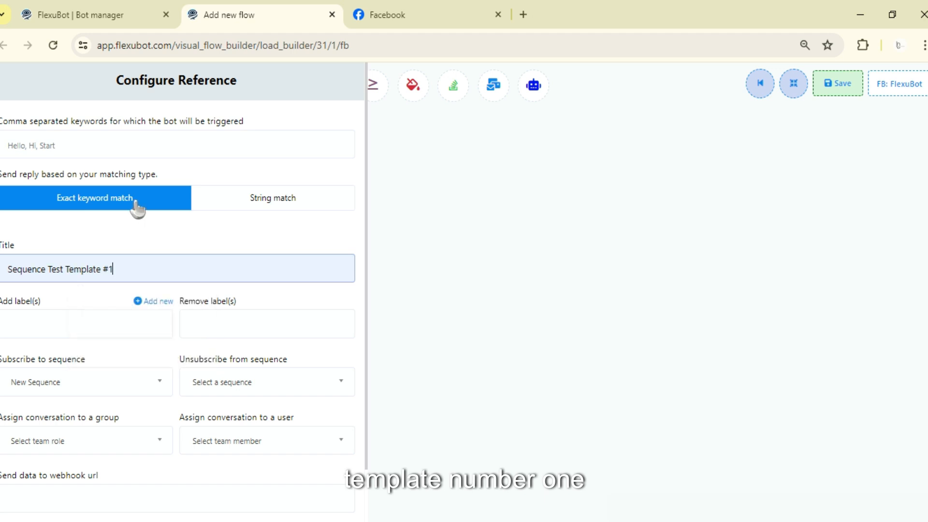
Set the bot's trigger keyword to "Sequence" and use exact keyword match for the reply.
left_click(147, 150)
type("Seq")
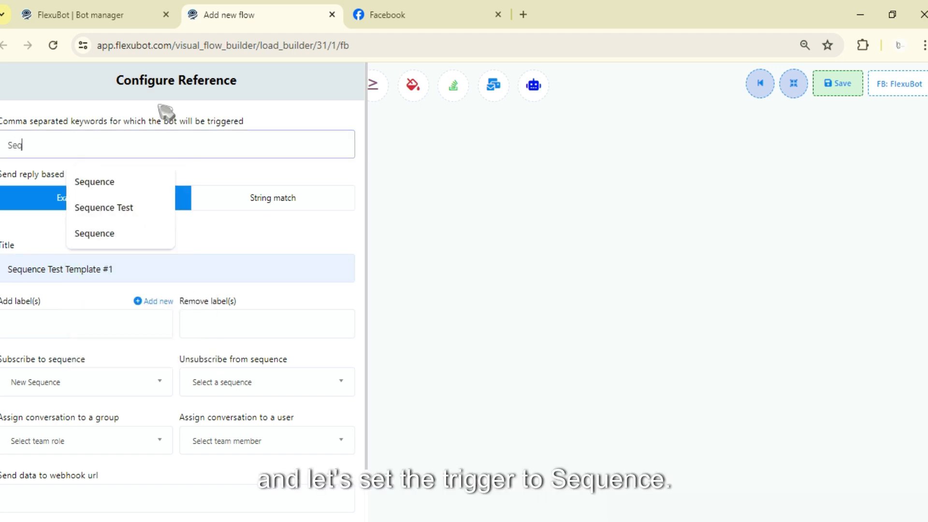
type("uence")
left_click(207, 209)
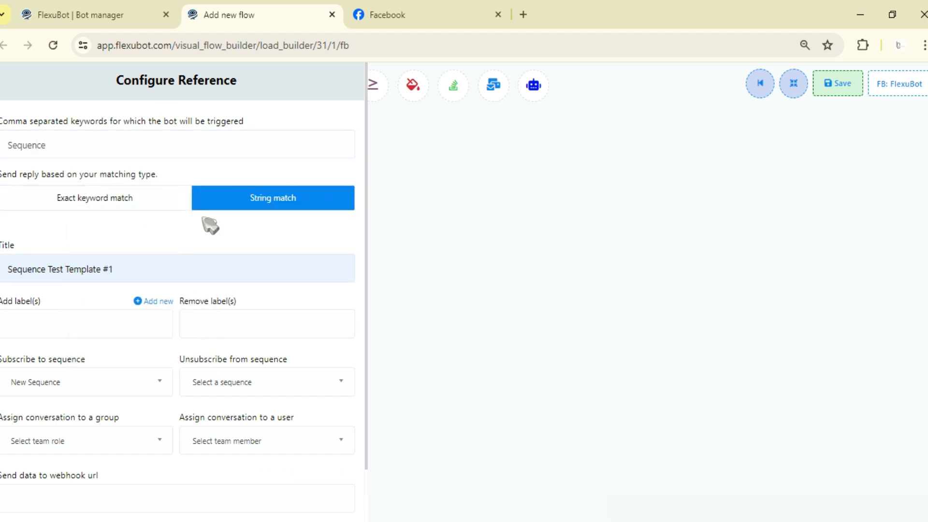
left_click(129, 206)
scroll(118, 285, "down", 1)
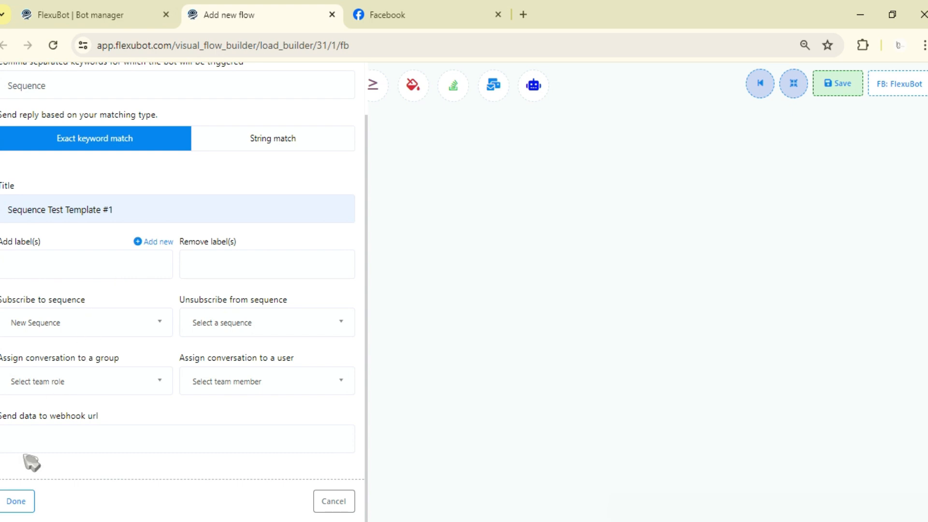
Confirm the Start Bot Flow configuration and space the three Send message after blocks apart beside the New sequence campaign block.
left_click(20, 504)
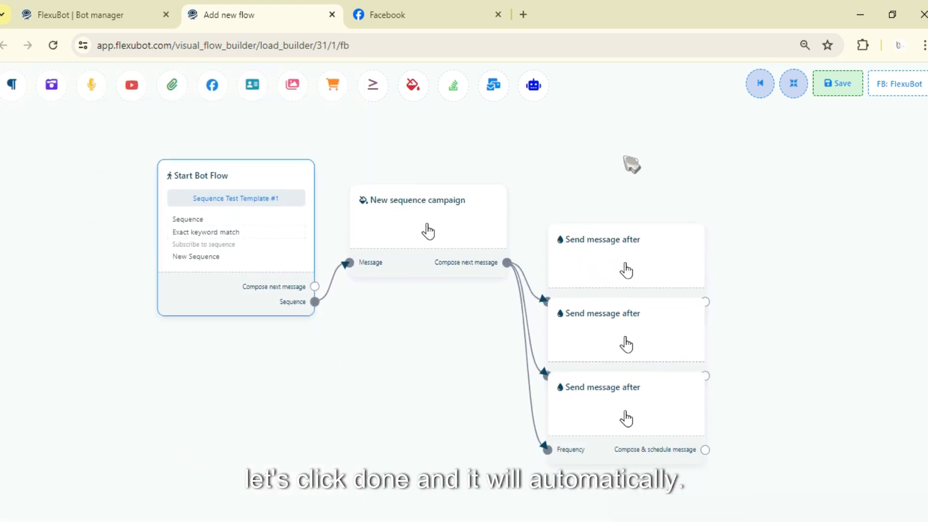
left_click_drag(545, 336, 561, 175)
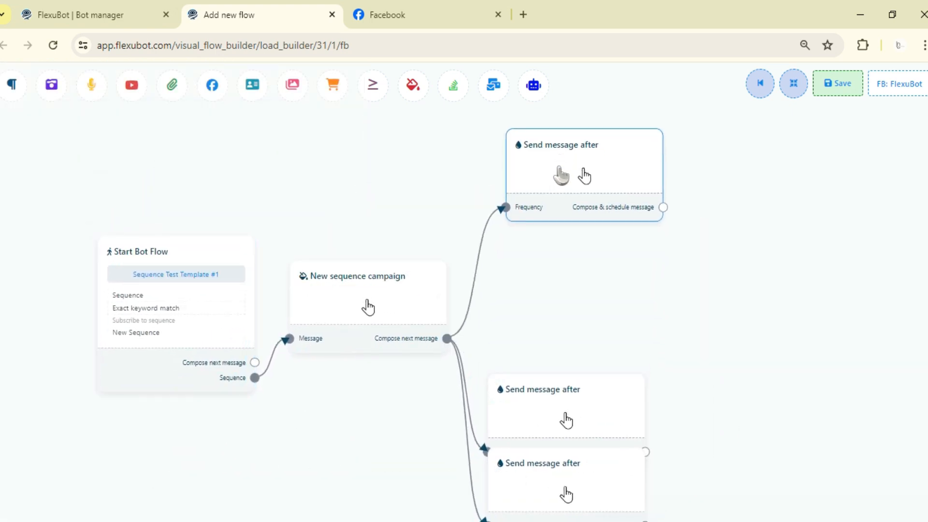
left_click_drag(547, 416, 561, 300)
left_click_drag(490, 467, 512, 399)
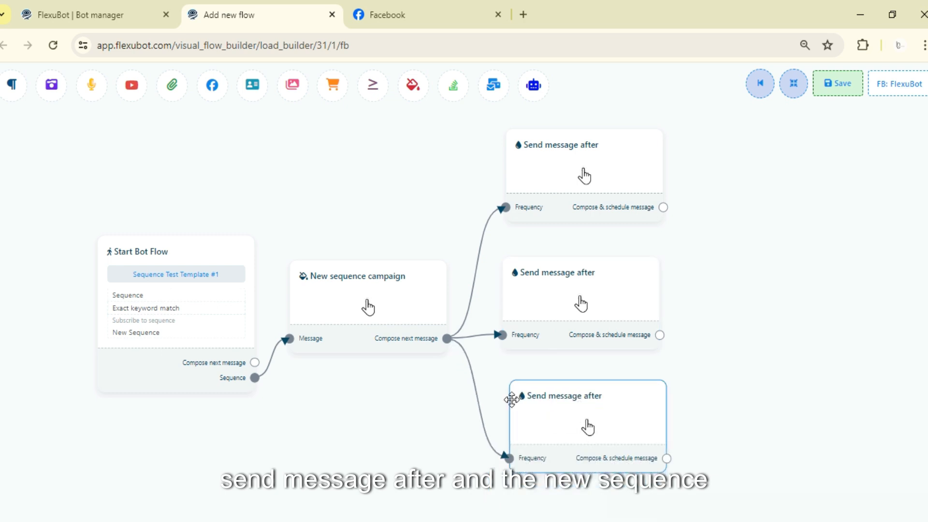
left_click(382, 324)
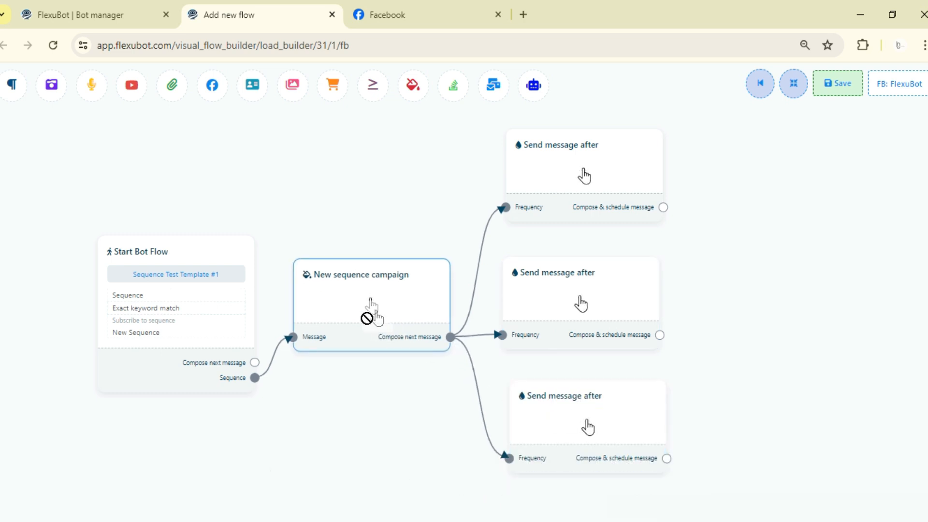
left_click_drag(367, 317, 368, 327)
left_click_drag(748, 281, 783, 250)
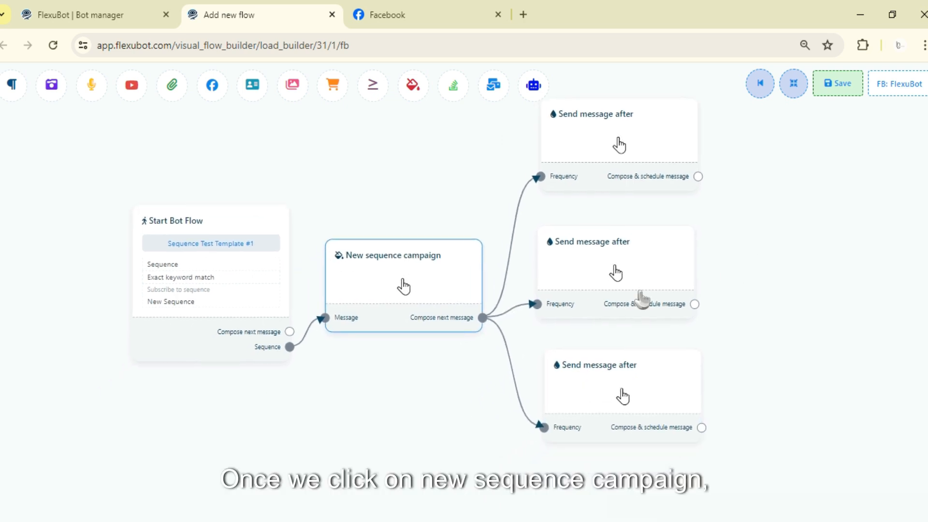
Open the New sequence campaign block's configuration and name the sequence "Sequence Test".
left_click(404, 280)
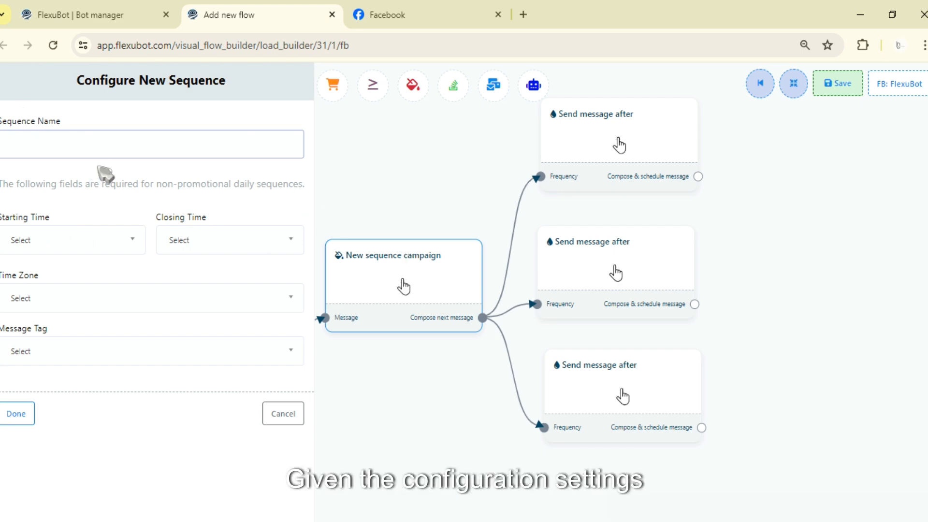
type("Se")
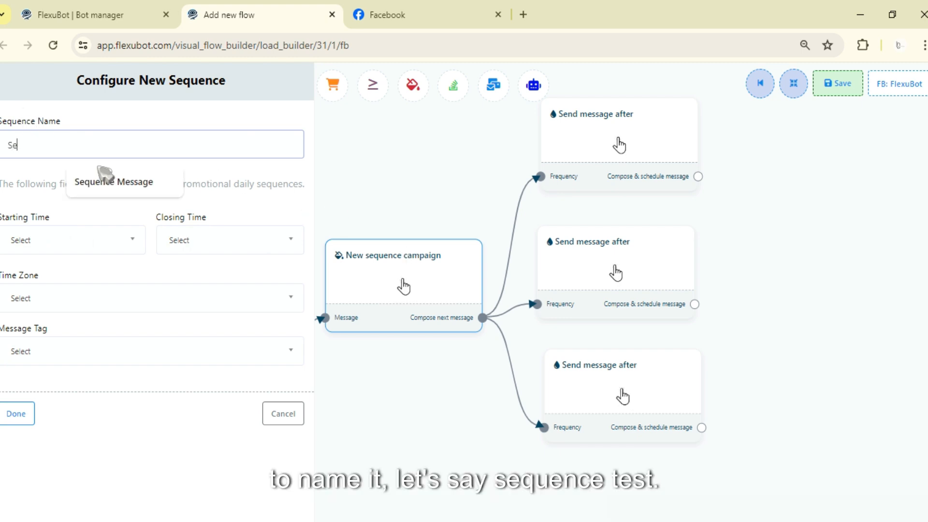
type("quence Test")
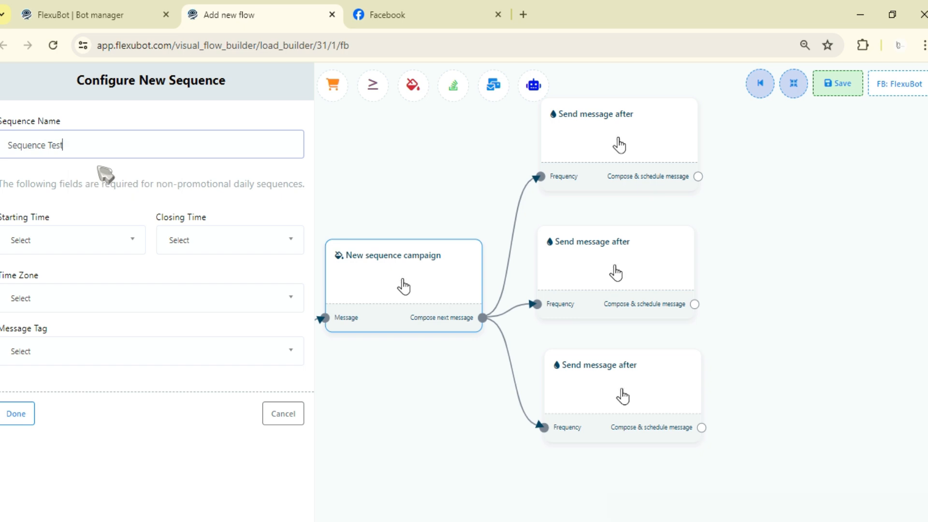
Set the sequence's starting time to 08:00 and its closing time to 24:00.
left_click(85, 259)
left_click(171, 193)
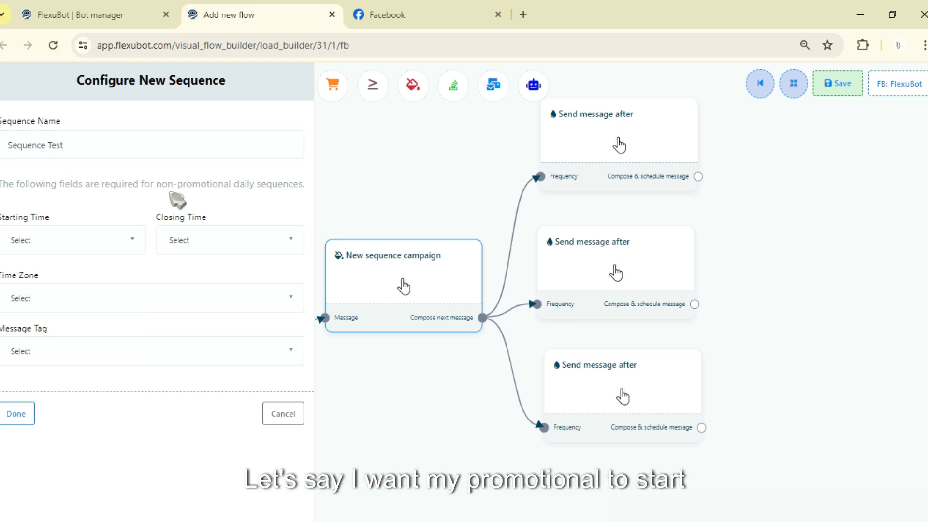
left_click(88, 259)
scroll(65, 369, "down", 3)
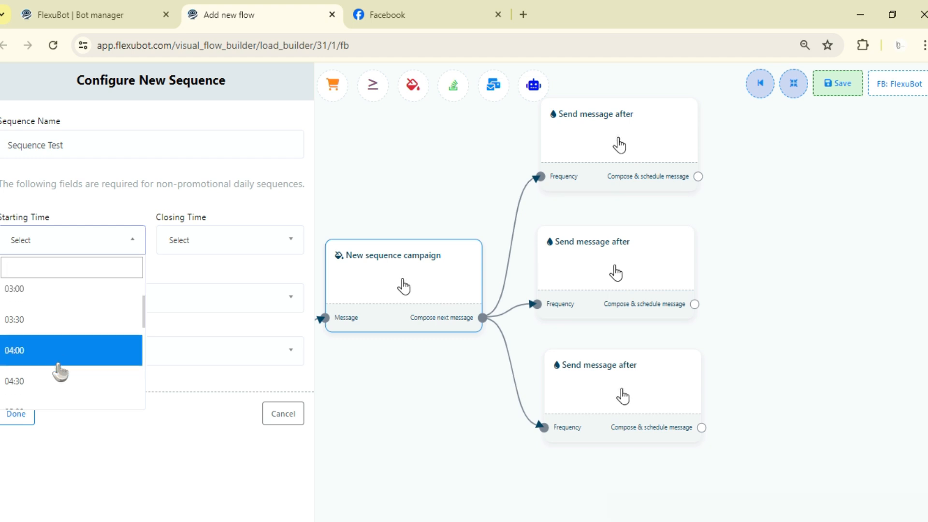
scroll(60, 372, "down", 5)
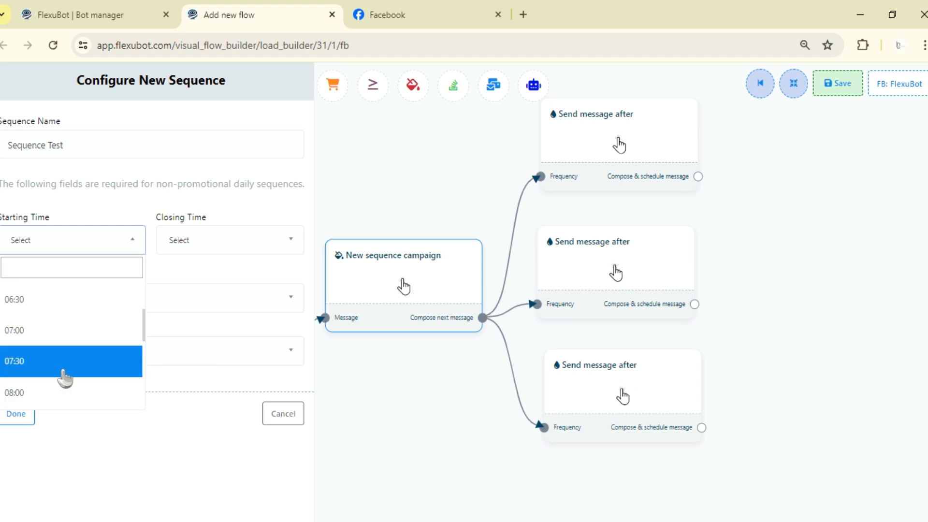
scroll(64, 377, "down", 1)
left_click(65, 336)
left_click(271, 247)
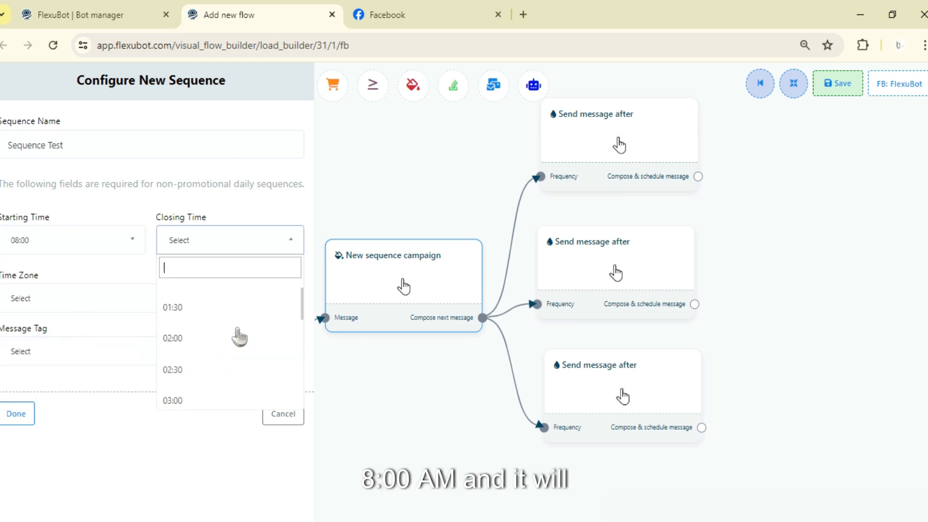
scroll(239, 337, "down", 20)
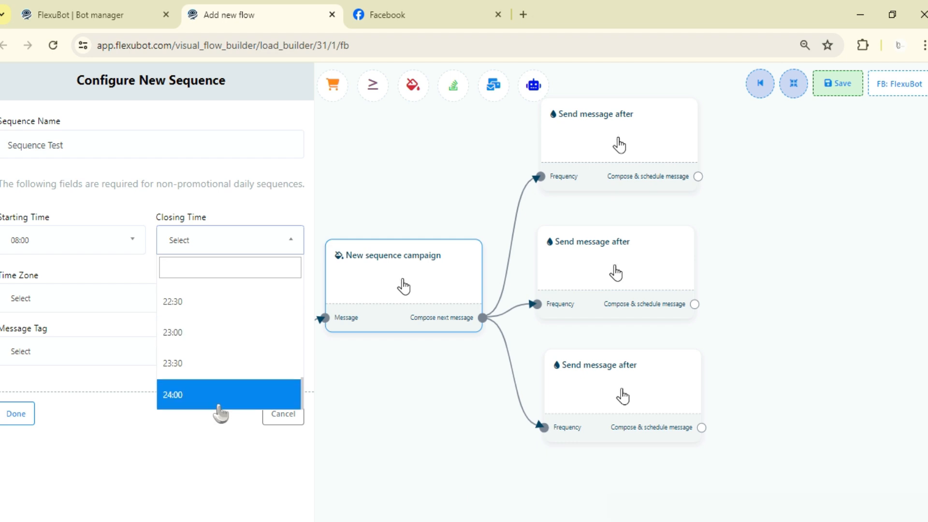
left_click(220, 368)
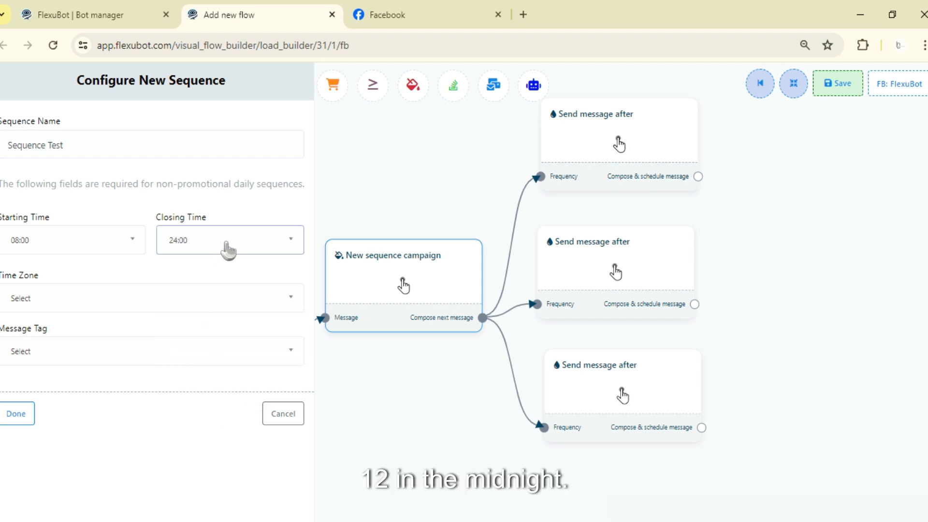
Set the sequence's time zone to (GMT+8:00) Asia/Manila (Philippines Time).
left_click(92, 300)
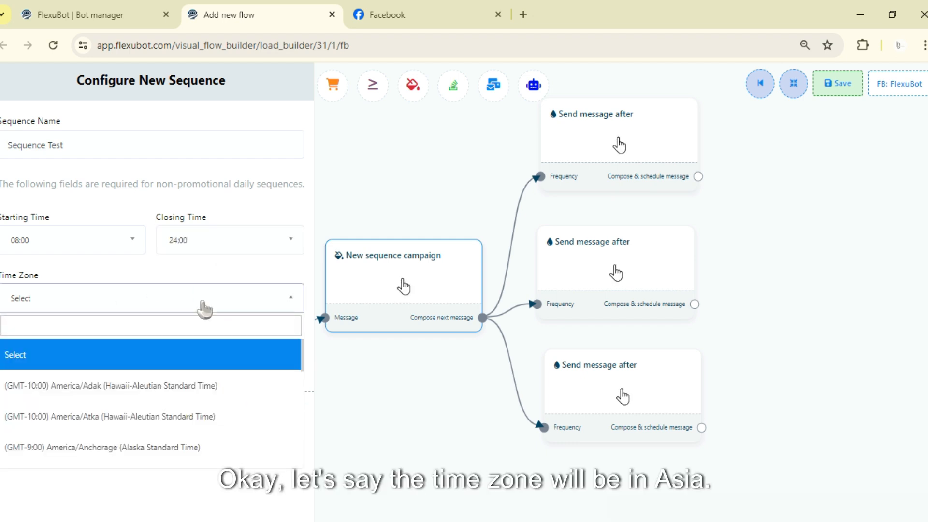
type("asia")
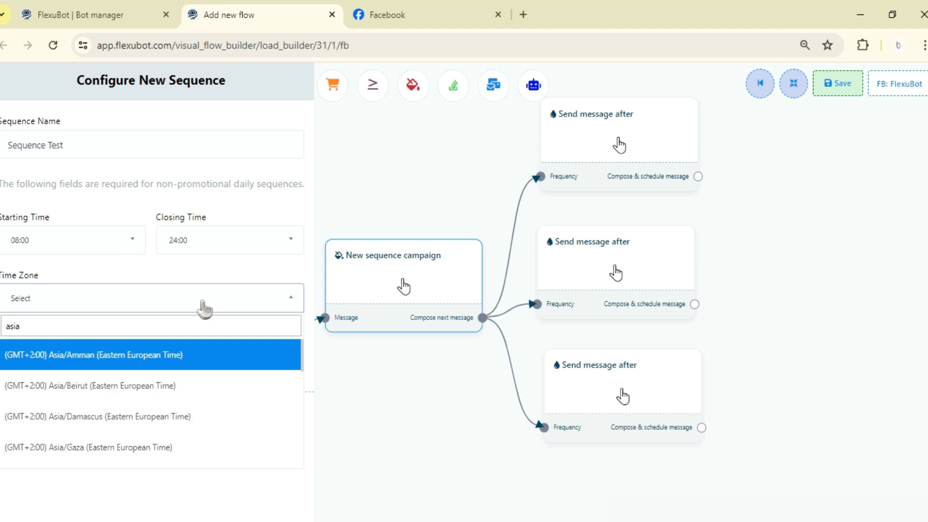
type("/mani")
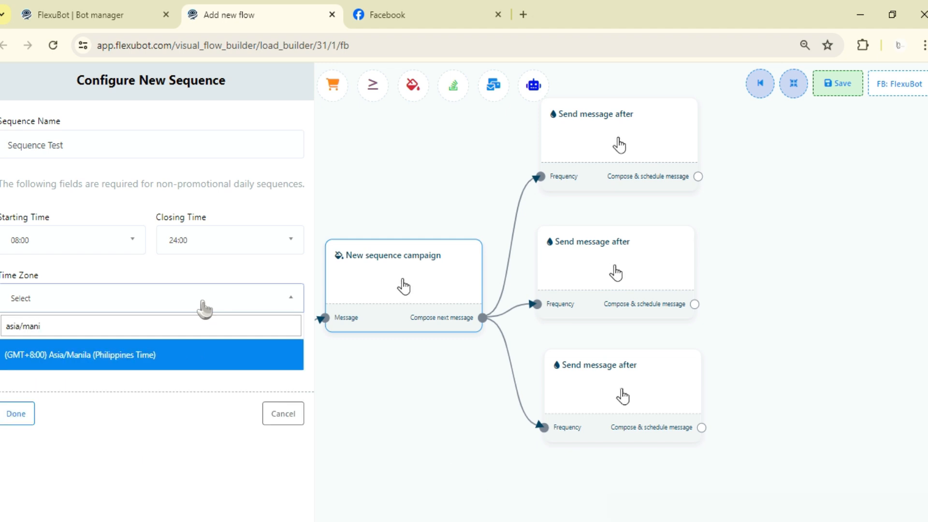
left_click(151, 356)
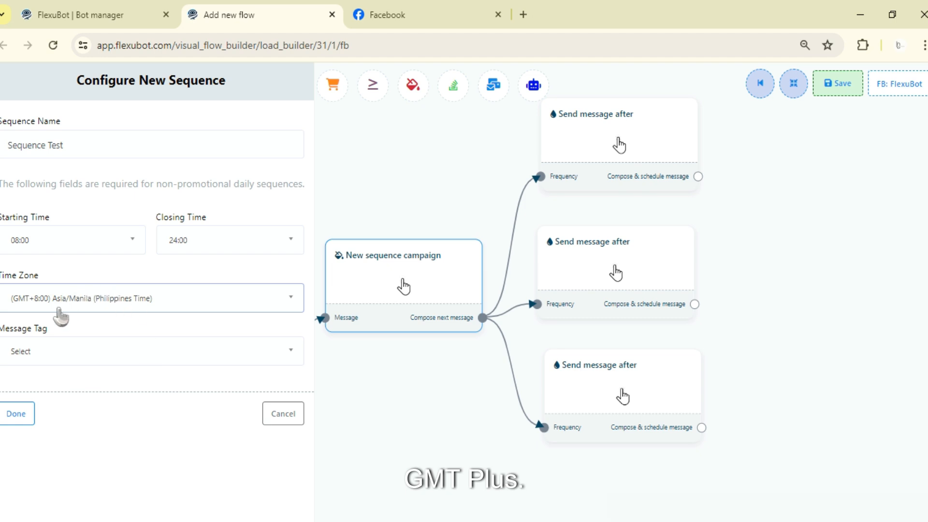
Set the sequence's message tag to NON_PROMOTIONAL_SUBSCRIPTION (NPI REGISTERED ONLY) and confirm the sequence configuration.
left_click(60, 352)
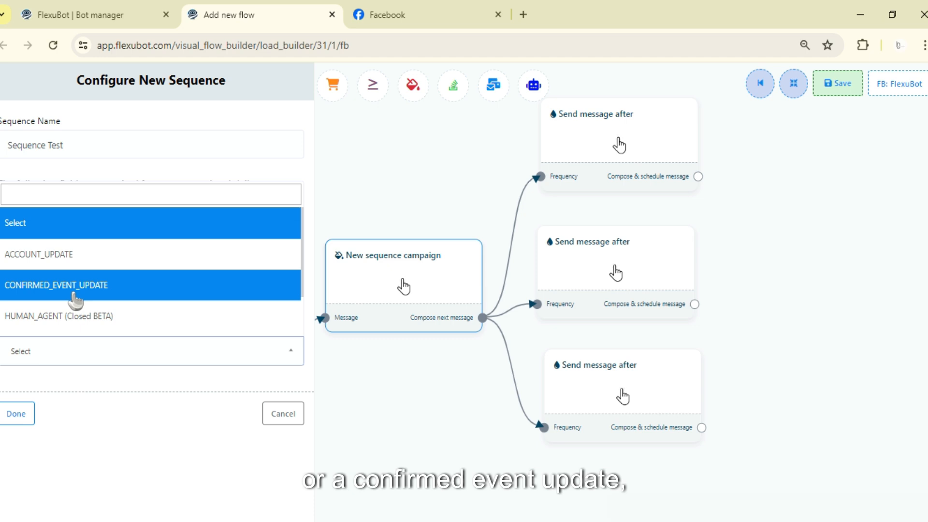
scroll(77, 313, "down", 2)
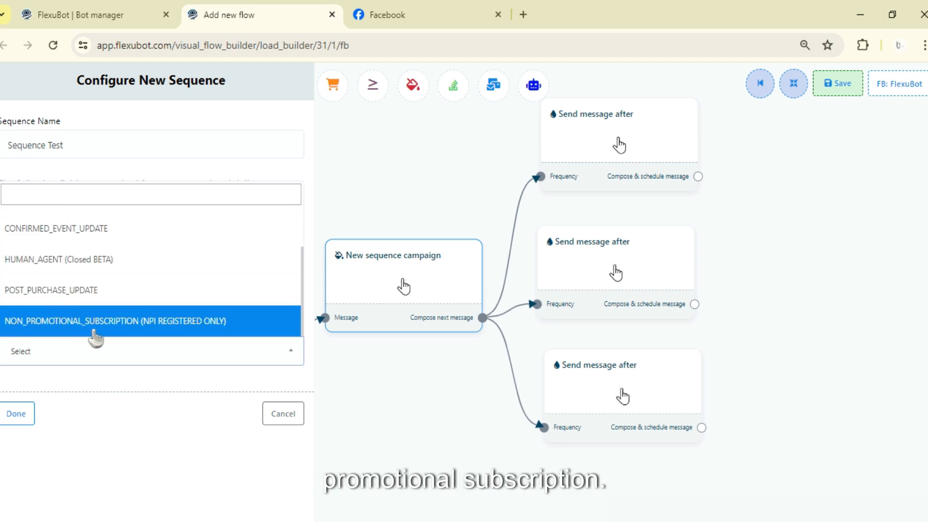
left_click(57, 328)
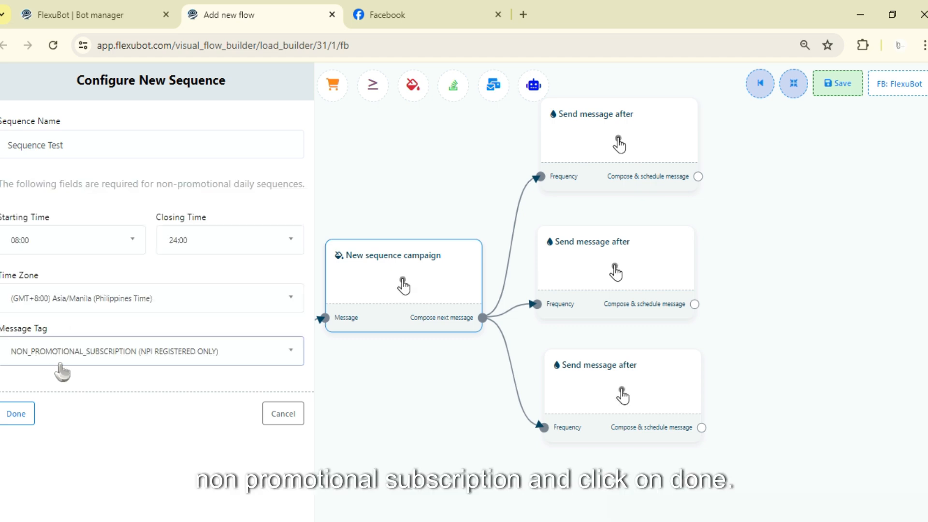
left_click(16, 414)
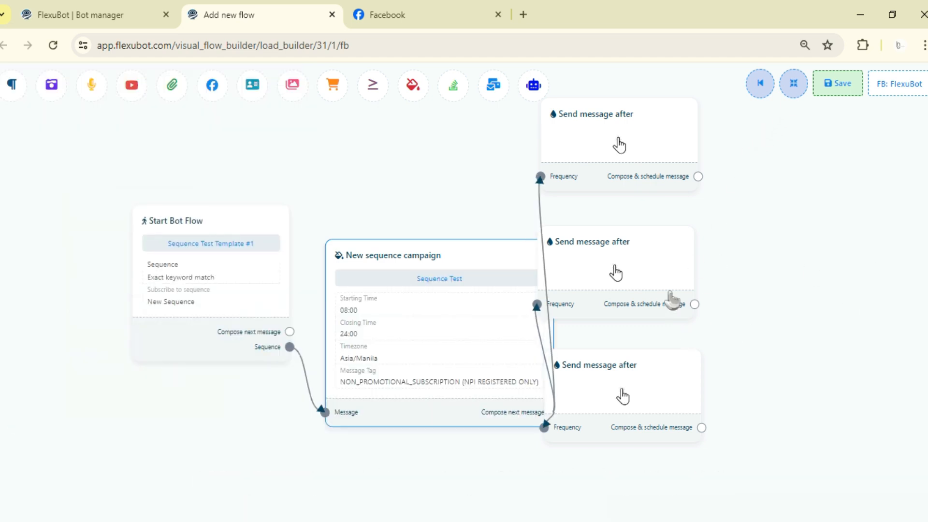
Move the three Send message after blocks clear of the enlarged New sequence campaign block.
left_click_drag(669, 296, 730, 286)
left_click_drag(648, 372, 754, 440)
left_click_drag(673, 161, 721, 155)
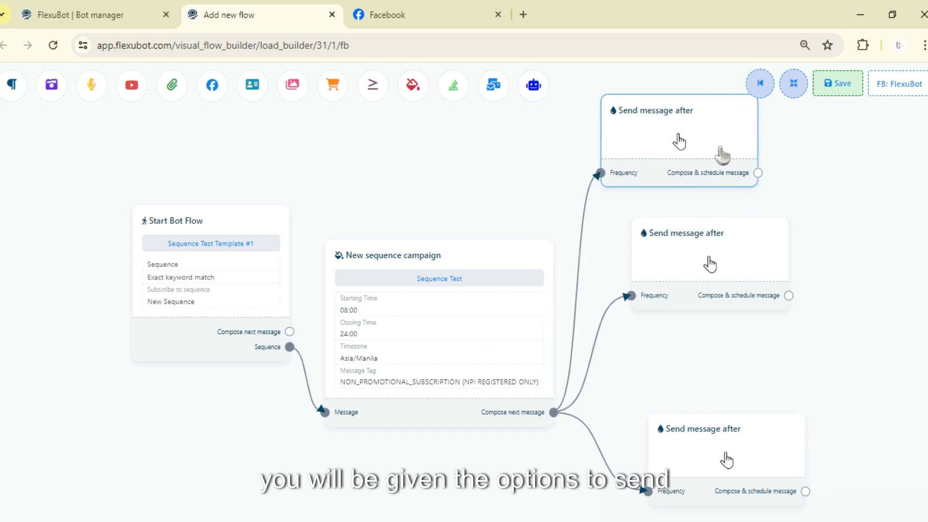
Configure the uppermost Send message after block as promotional within 24 hours, sending after 1 hour.
left_click_drag(790, 228, 448, 211)
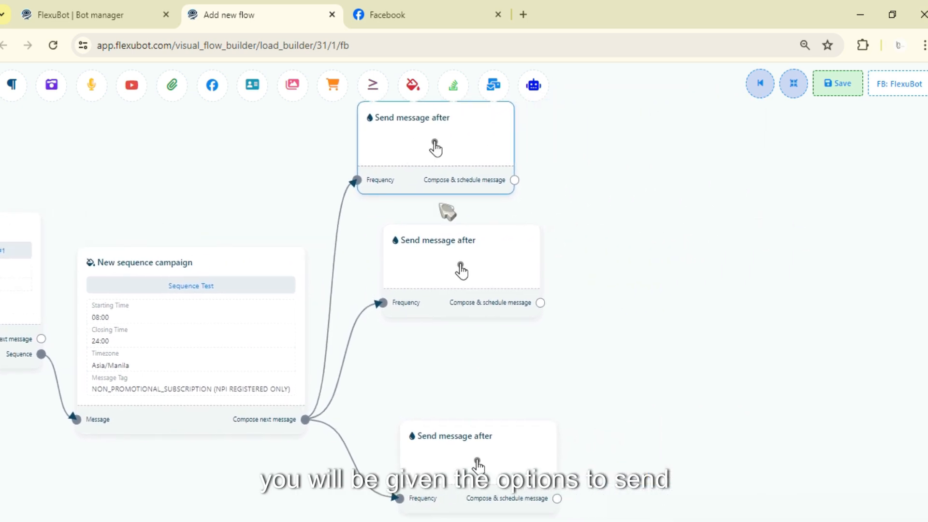
left_click(425, 166)
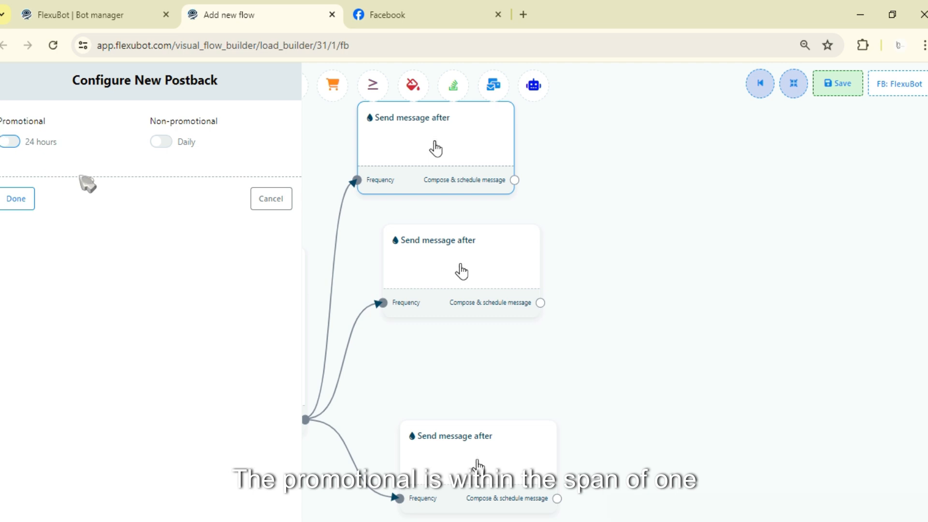
left_click(14, 142)
left_click(83, 196)
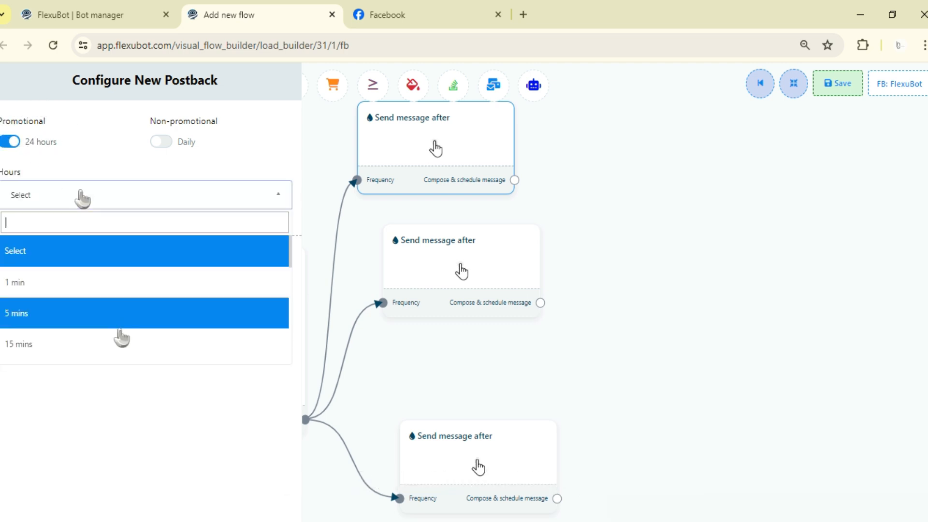
scroll(89, 327, "down", 3)
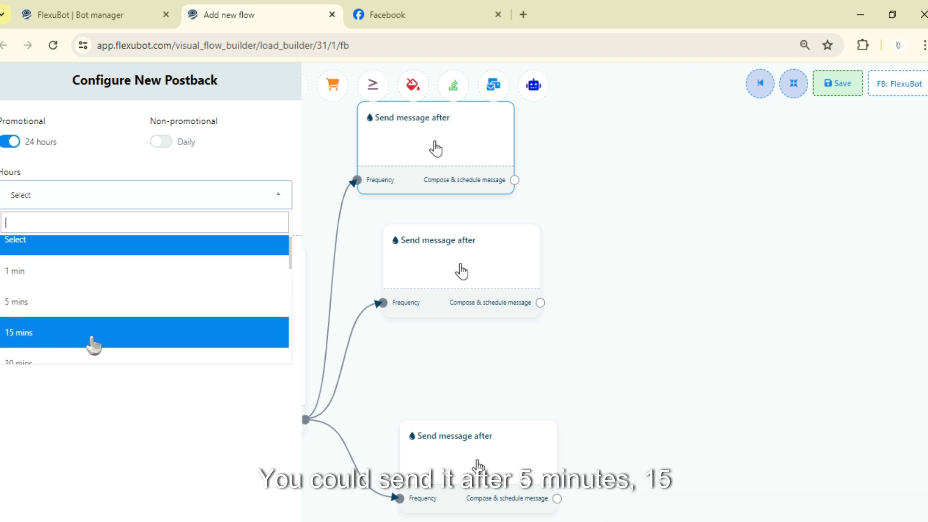
scroll(87, 329, "up", 3)
scroll(93, 284, "down", 2)
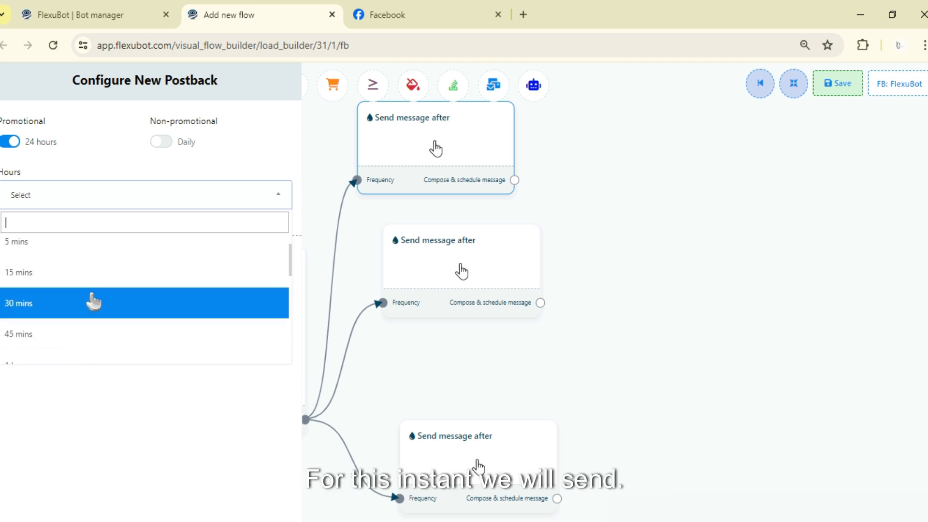
scroll(100, 299, "down", 3)
scroll(114, 312, "up", 3)
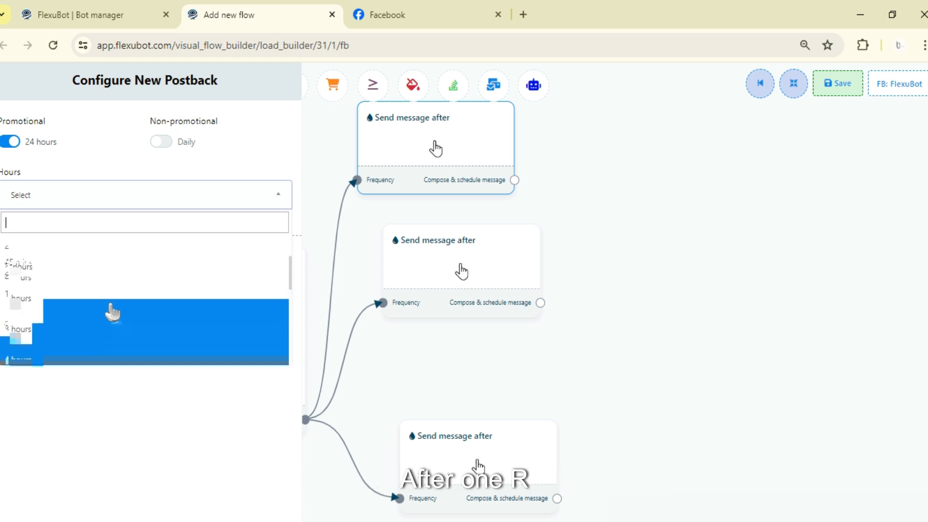
left_click(114, 307)
left_click(17, 257)
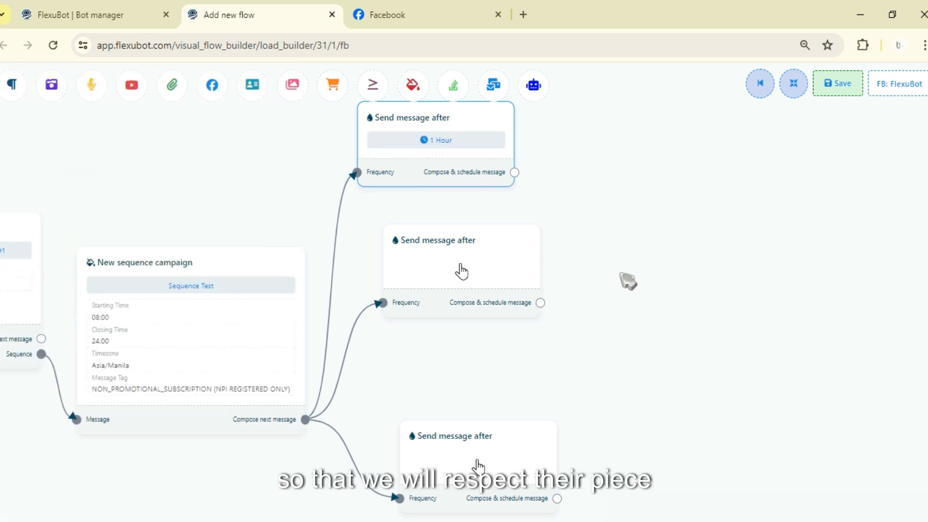
Reposition the middle Send message after block slightly lower and open its configuration.
left_click_drag(597, 300, 603, 219)
left_click_drag(436, 243, 444, 283)
left_click_drag(601, 310, 672, 254)
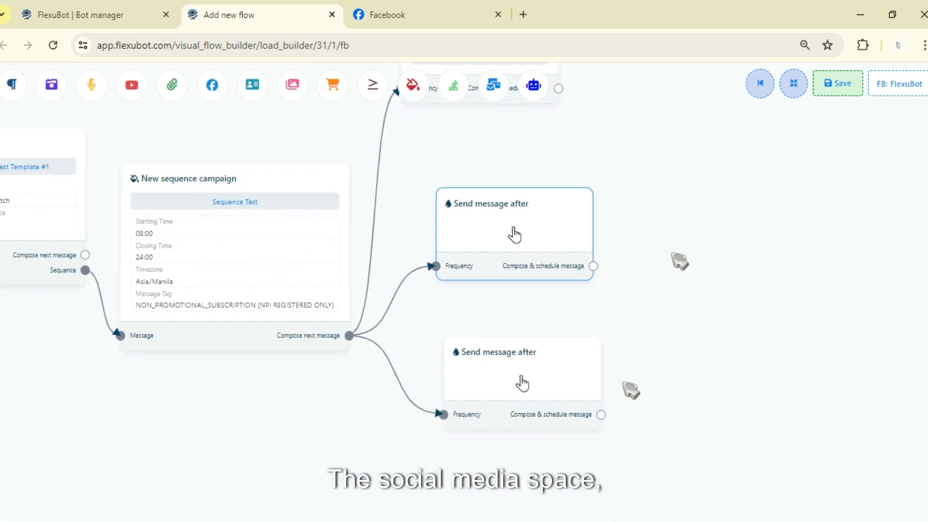
mouse_move(666, 365)
left_mouse_down()
mouse_move(667, 334)
mouse_move(663, 357)
left_mouse_up()
double_click(504, 207)
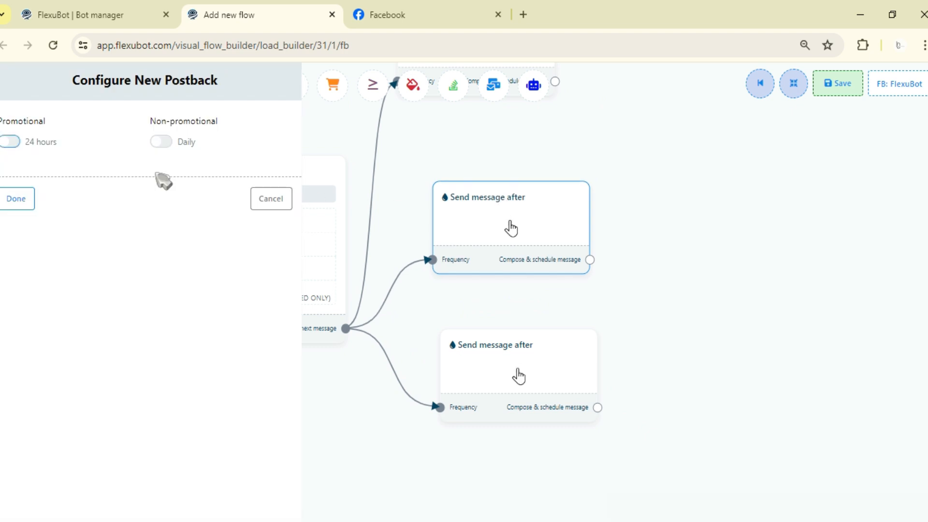
left_click(11, 143)
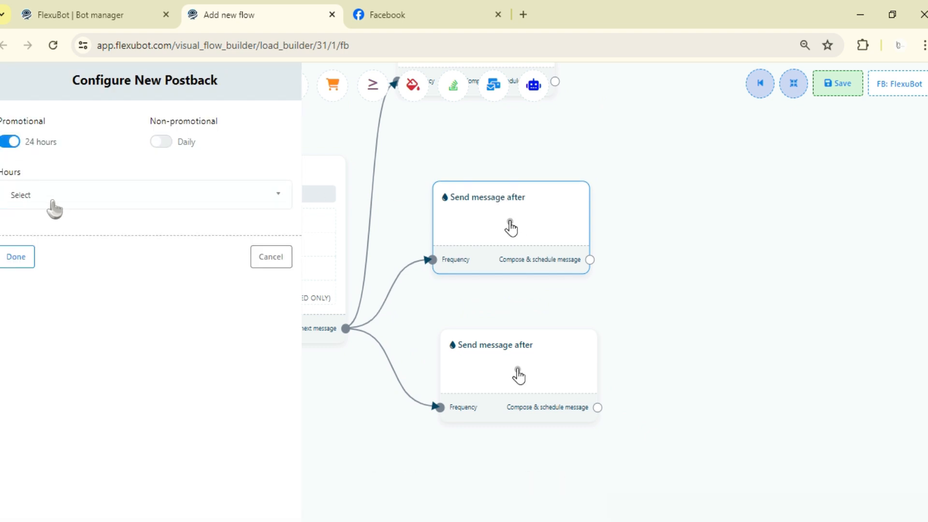
left_click(55, 208)
left_click(166, 191)
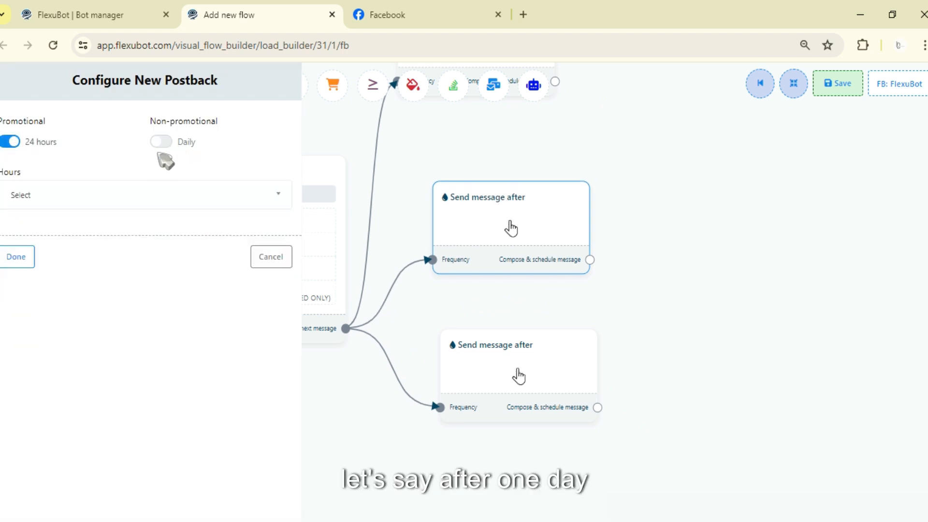
Set the middle Send message after block to non-promotional daily sending on Day-1 and confirm the configuration.
left_click(162, 143)
left_click(116, 195)
scroll(72, 284, "down", 1)
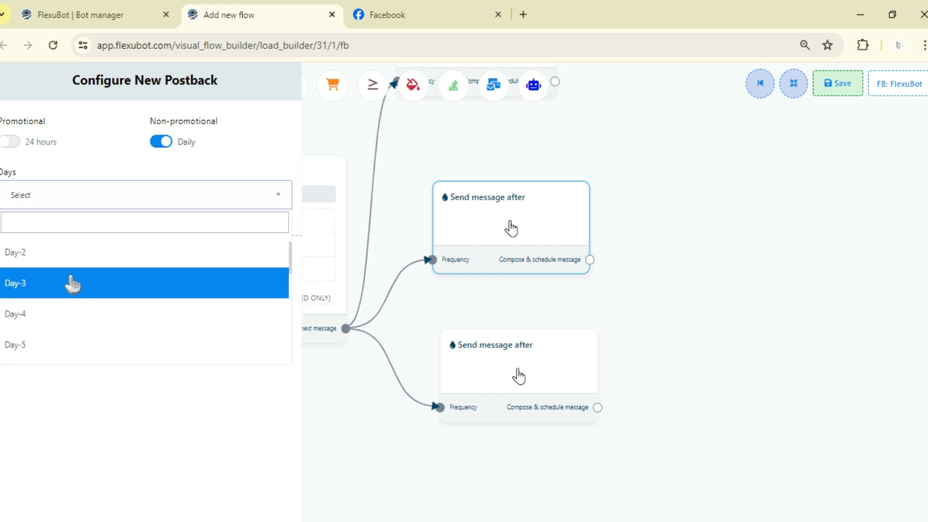
scroll(73, 278, "up", 1)
left_click(72, 281)
left_click(26, 262)
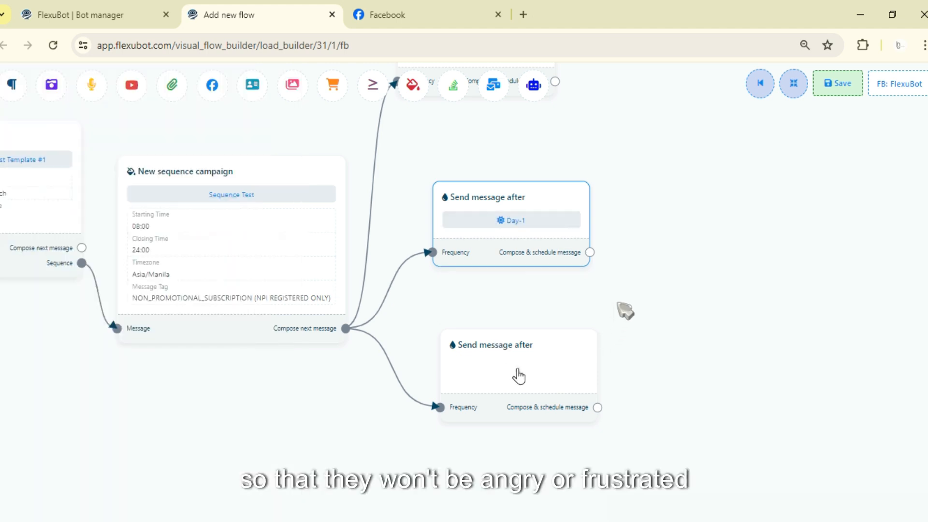
Configure the lowest Send message after block as non-promotional daily, sending on Day-2, and confirm it.
left_click_drag(468, 431, 492, 338)
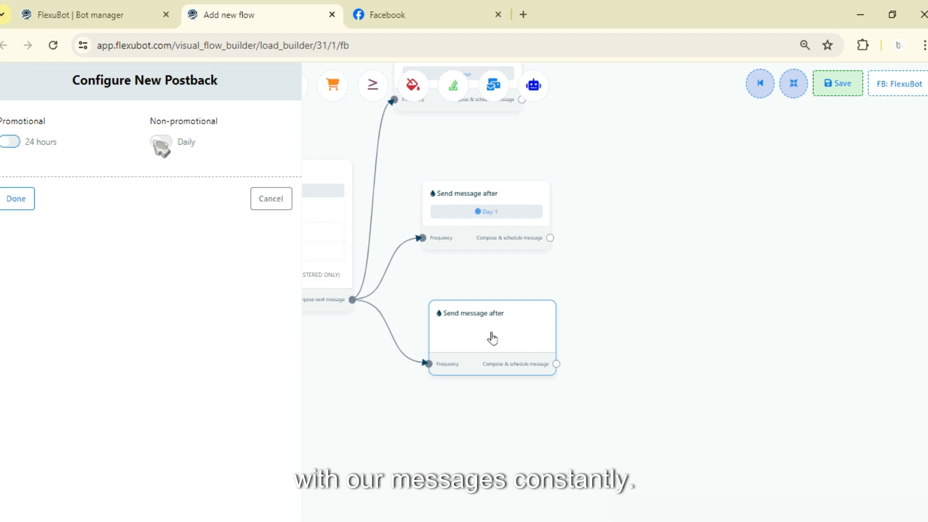
left_click(161, 142)
left_click(90, 203)
scroll(116, 310, "down", 5)
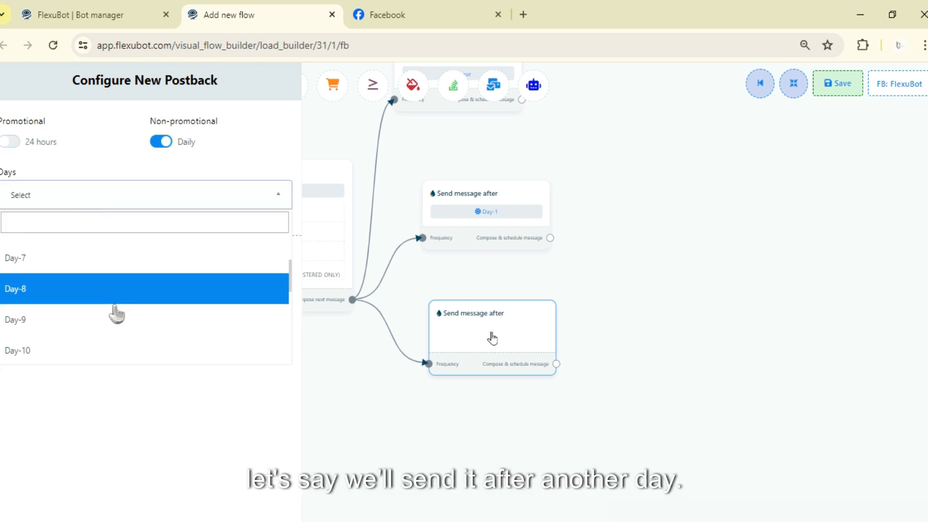
scroll(114, 312, "up", 5)
left_click(91, 314)
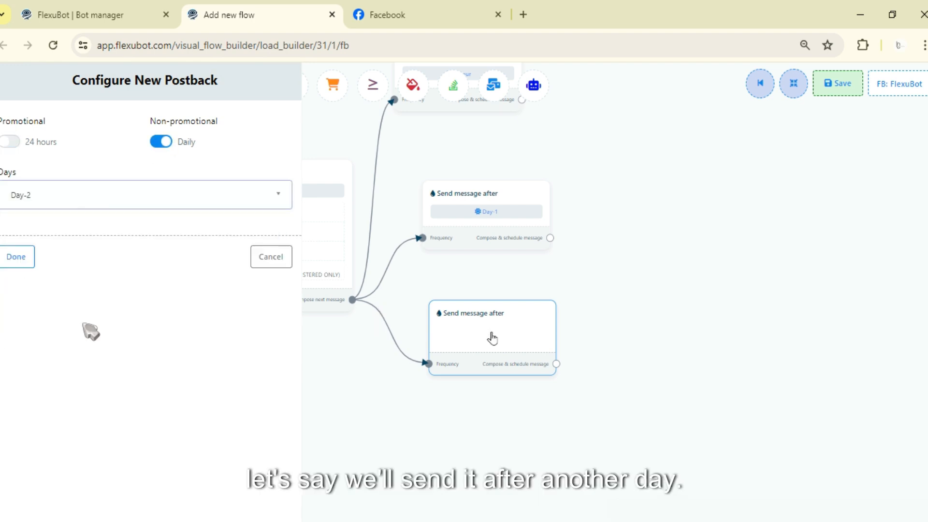
left_click(35, 256)
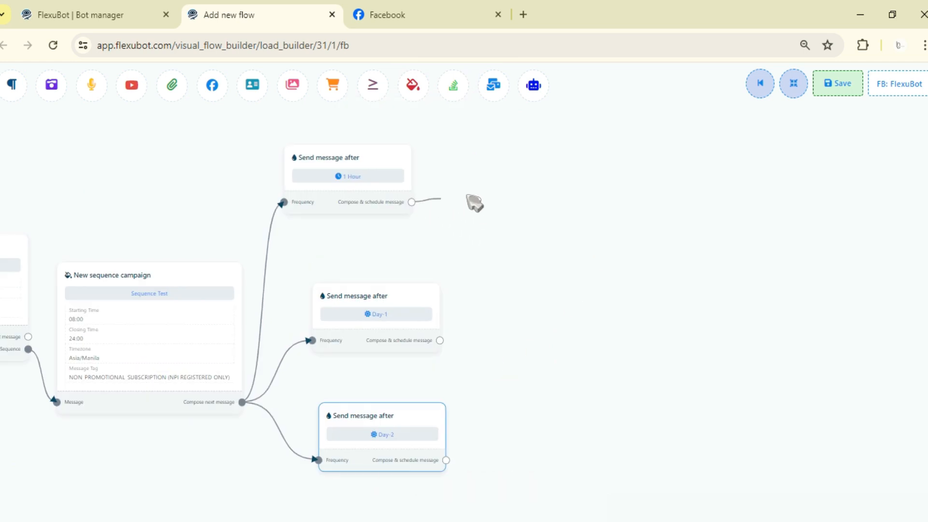
Attach a Text message block to the schedule output of the 1 Hour block and open its configuration.
left_click_drag(412, 202, 483, 199)
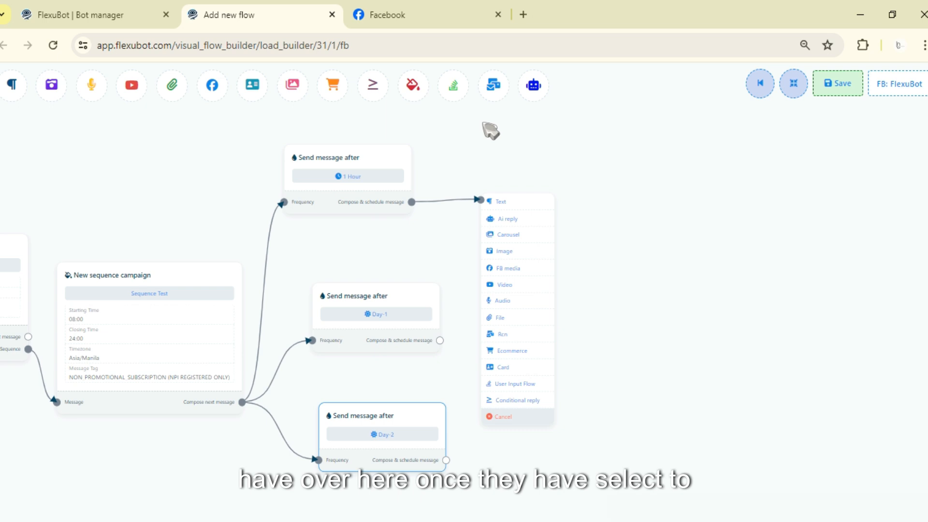
left_click_drag(122, 211, 259, 201)
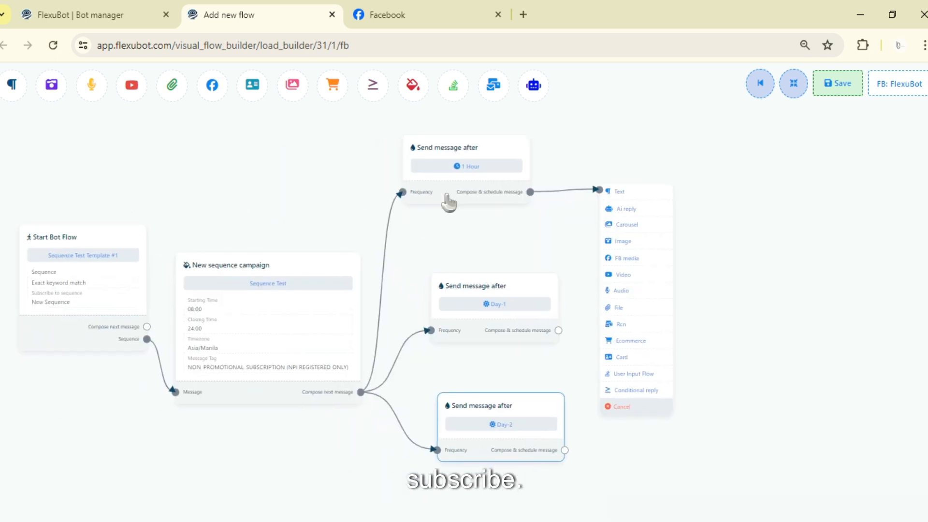
left_click(619, 192)
left_click(648, 214)
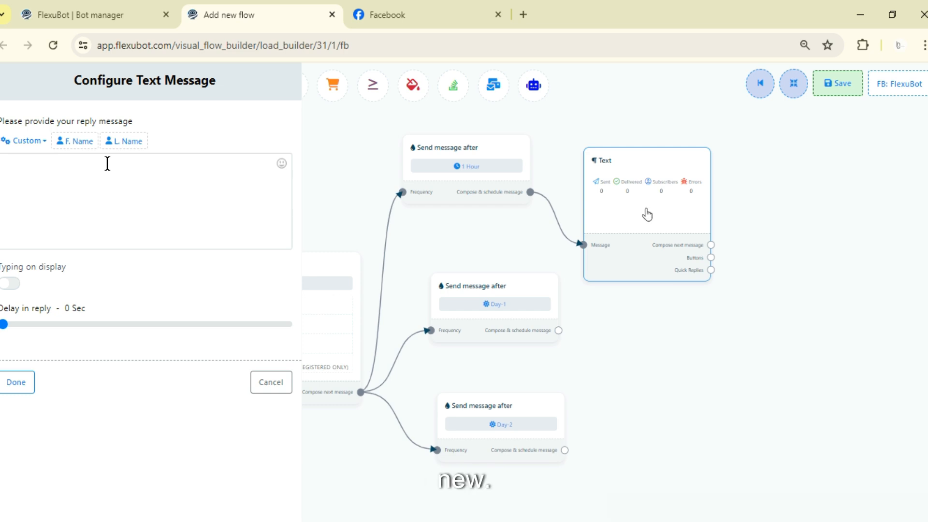
Set the reply message to "Please purchase our product new offer is here!", enable the typing display, and confirm the text message.
left_click(107, 164)
type("Plea")
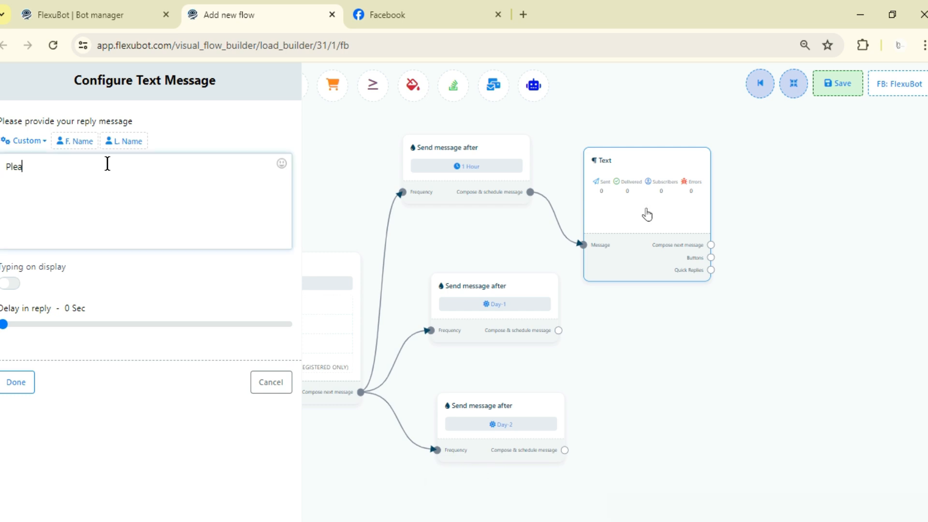
type("se purchase o")
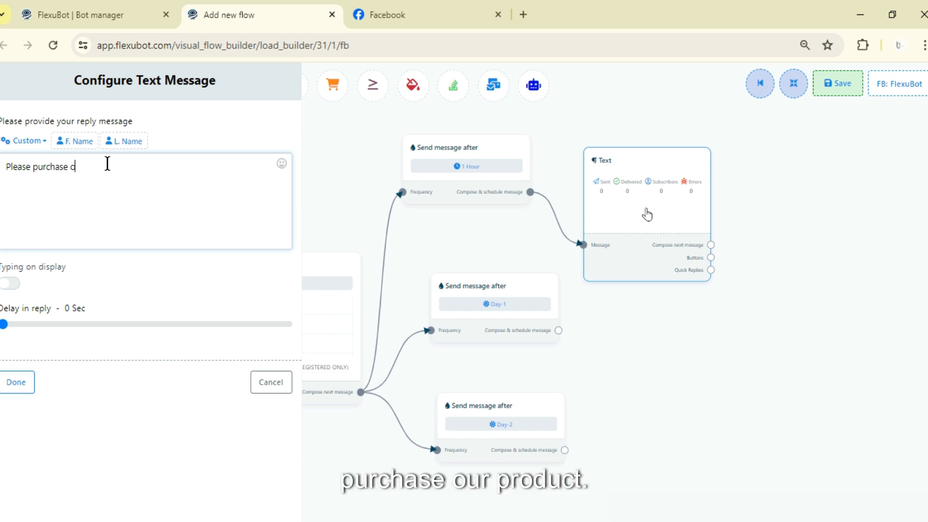
type("ur product")
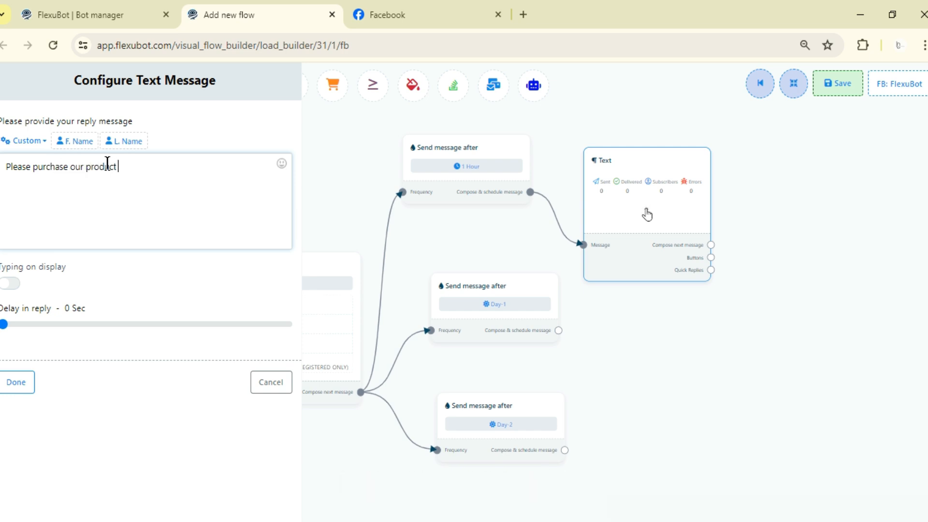
type(" new offer is here")
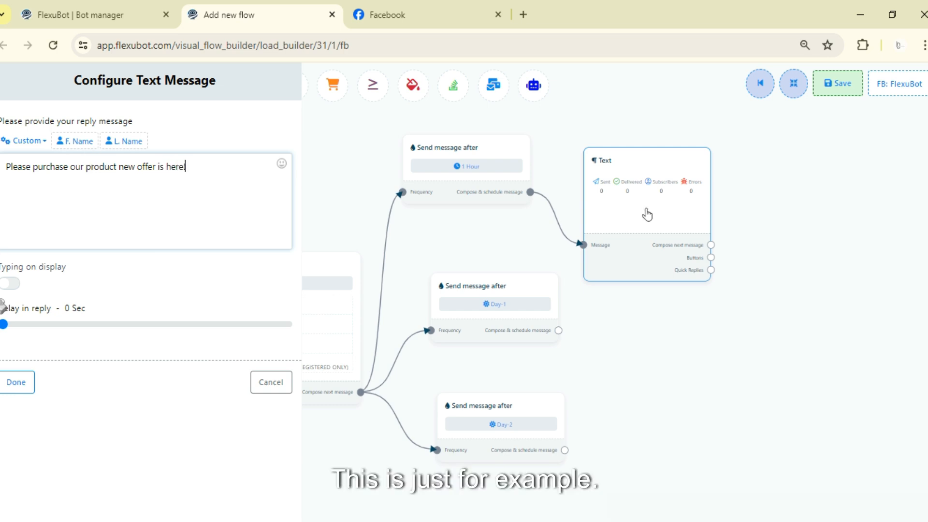
type("!")
left_click(9, 283)
left_click(16, 382)
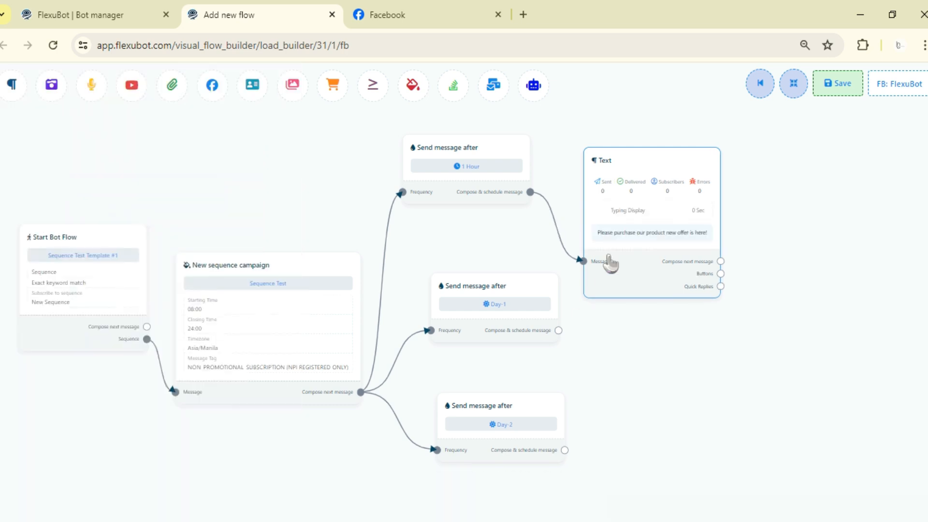
Clone the Text block, connect the Day-1 block's schedule output to the copy, and space the two Text blocks apart.
right_click(634, 201)
left_click(672, 229)
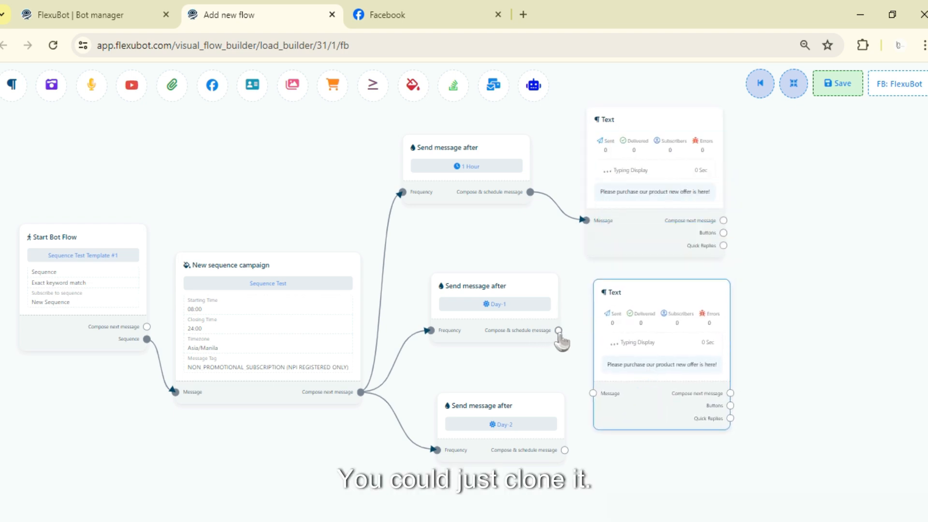
left_click_drag(559, 331, 594, 394)
left_click_drag(627, 388, 623, 350)
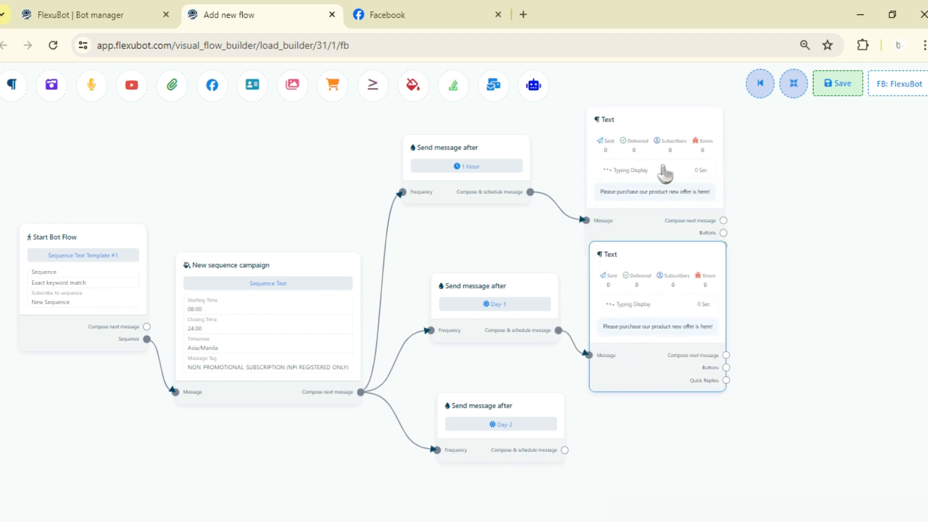
left_click_drag(665, 171, 664, 137)
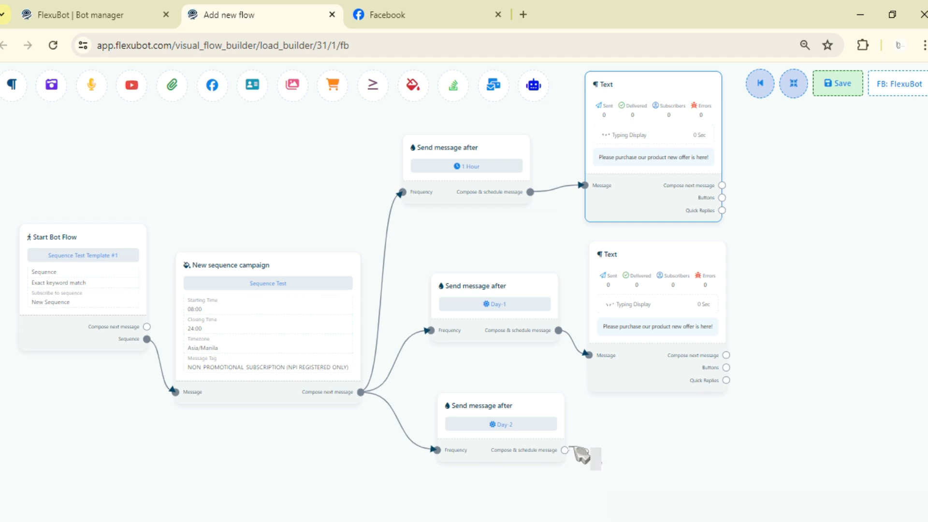
Clone the Day-1 Text block, place the copy beside the Day-2 block, and connect it to that block's schedule output.
right_click(628, 273)
left_click(639, 309)
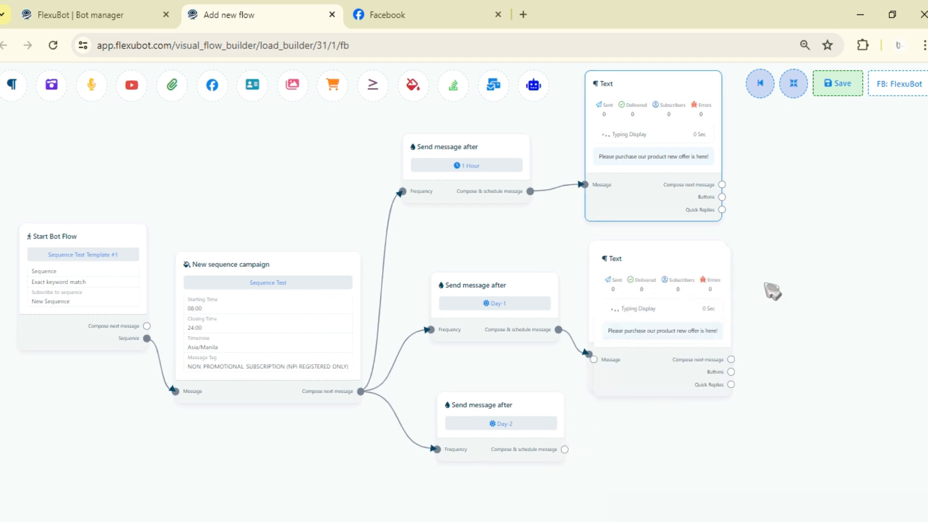
left_click_drag(767, 285, 790, 125)
left_click_drag(696, 199, 705, 307)
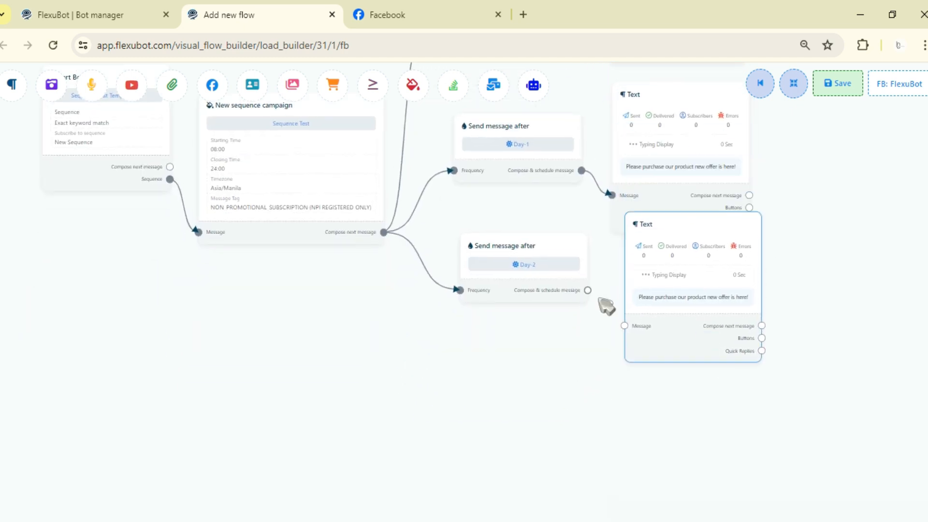
left_click_drag(628, 340, 627, 338)
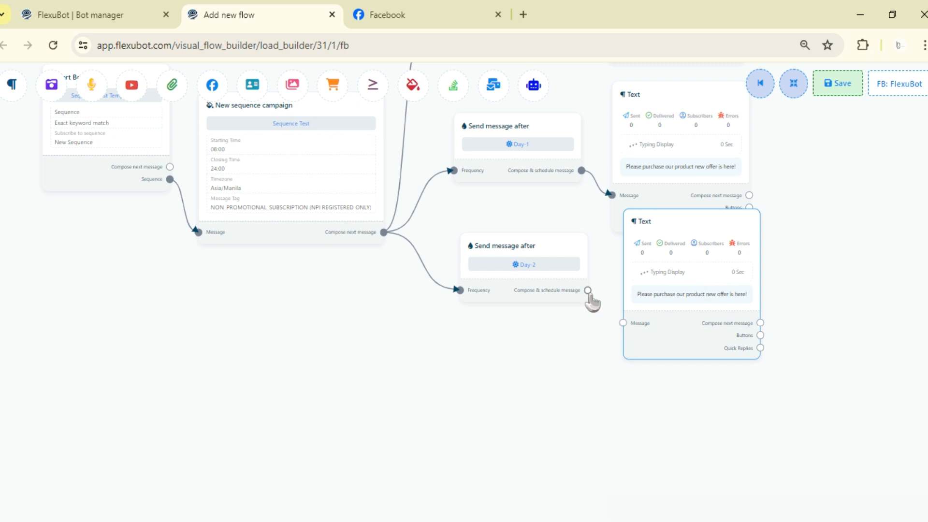
scroll(608, 353, "down", 6)
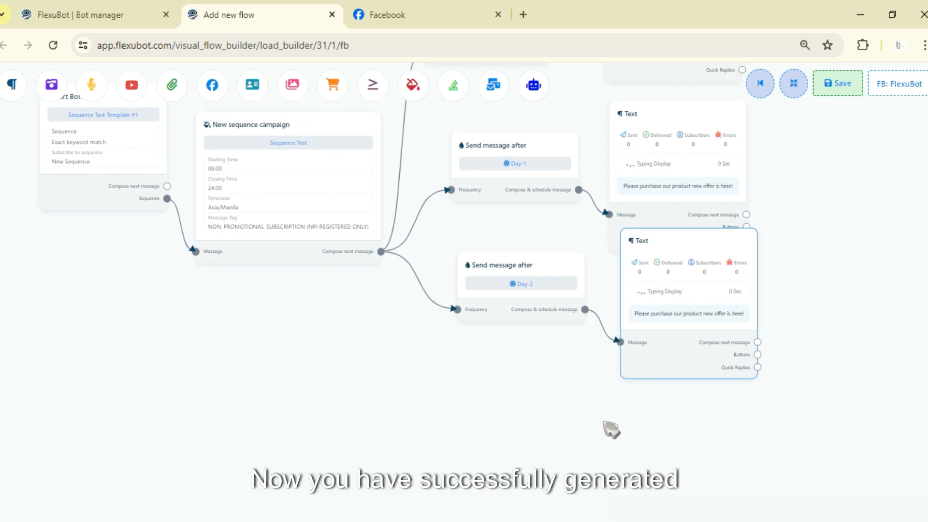
Delete the unused Card and FB media blocks above the sequence flow.
scroll(762, 311, "down", 2)
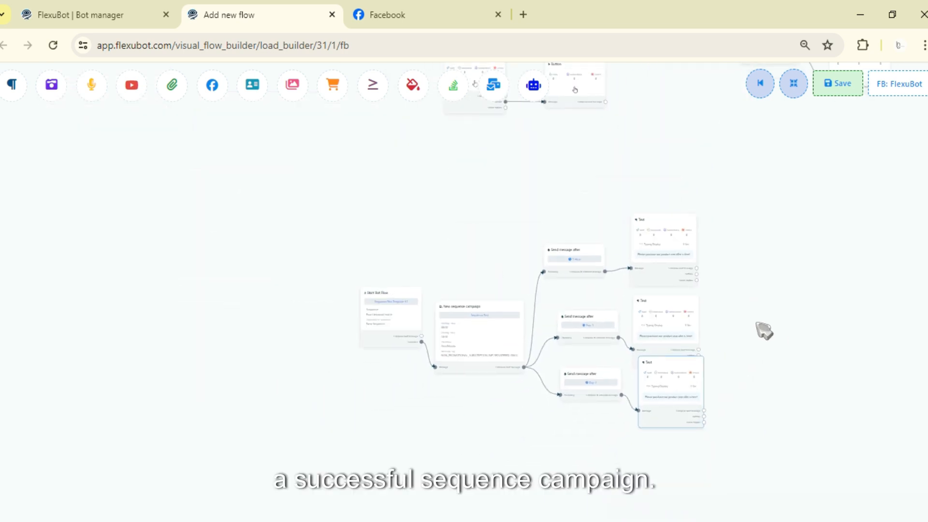
left_click_drag(766, 197, 730, 361)
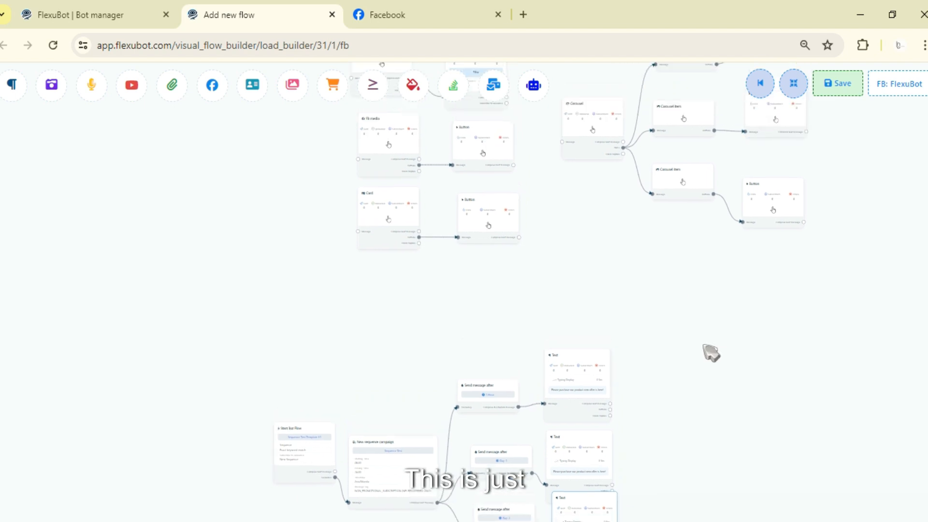
left_click_drag(670, 237, 693, 328)
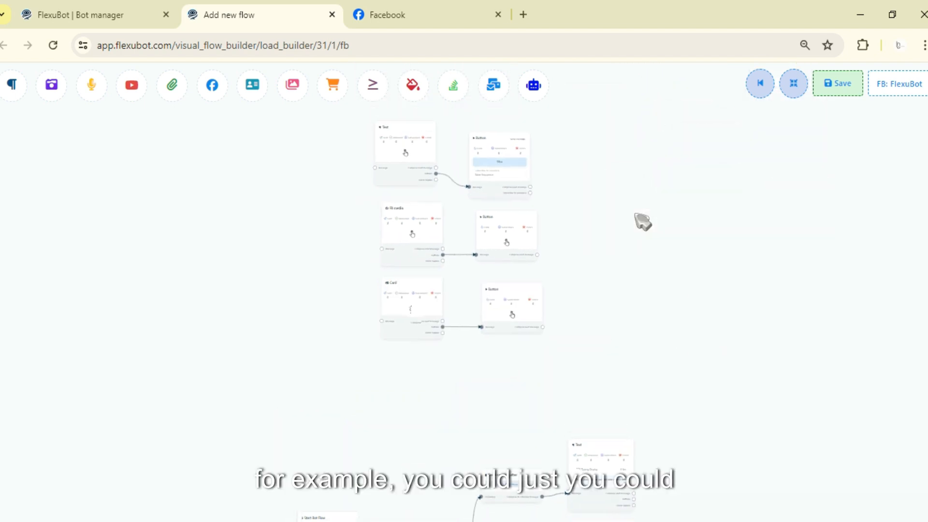
right_click(413, 308)
left_click(435, 313)
right_click(413, 233)
left_click(453, 241)
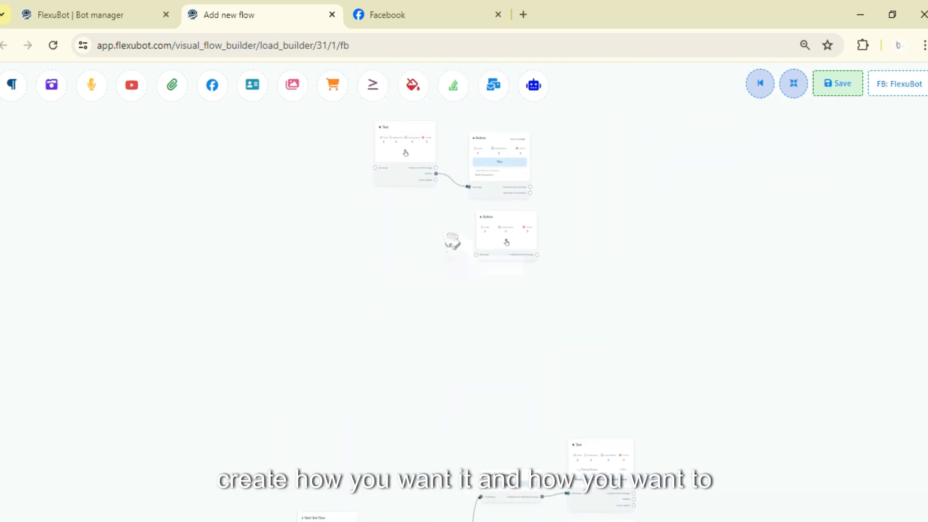
Delete the leftover empty Text block and the two remaining Button blocks above the sequence flow.
right_click(424, 184)
left_click(437, 179)
right_click(497, 175)
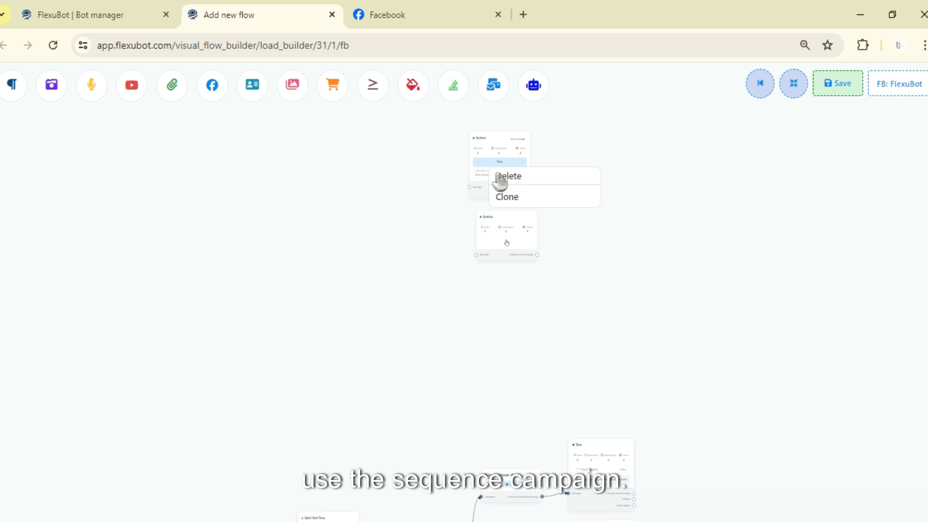
left_click(500, 176)
right_click(520, 245)
left_click(527, 246)
Auto-arrange the blocks of the sequence flow and save the flow.
left_click_drag(603, 348, 652, 114)
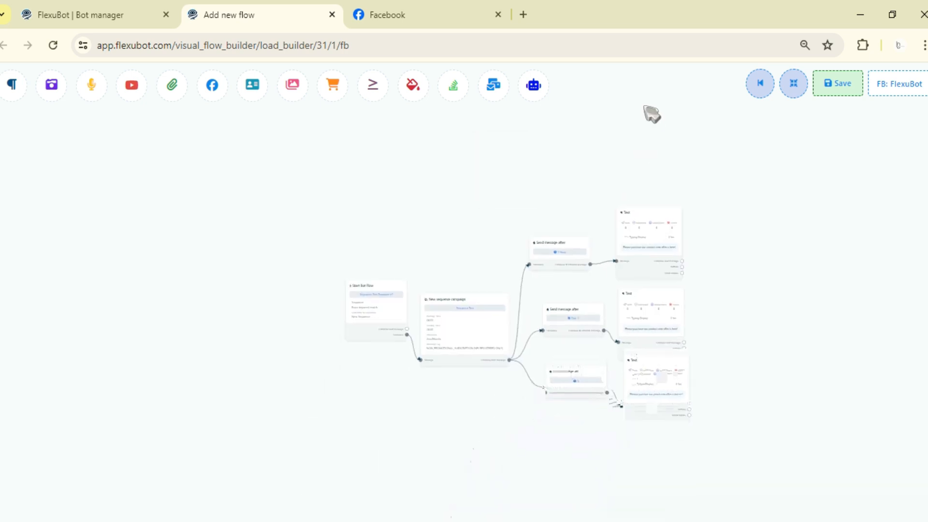
scroll(732, 333, "up", 3)
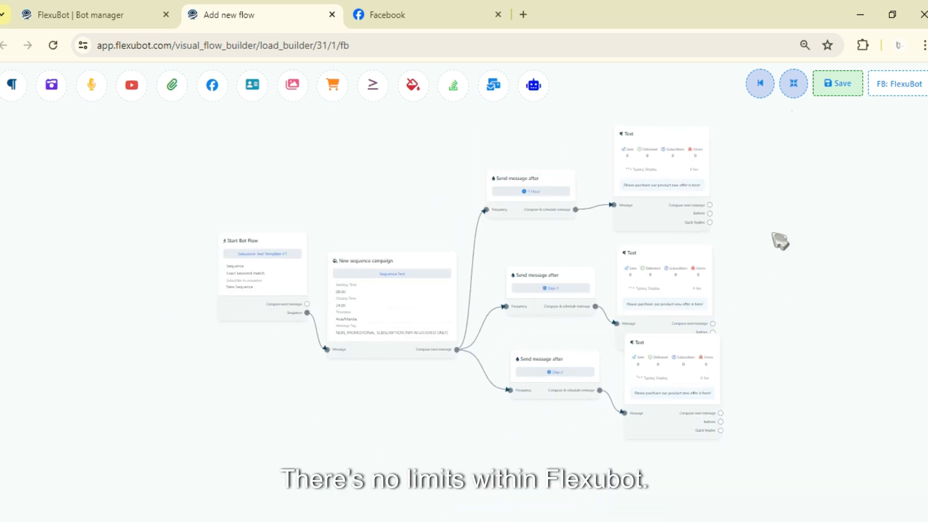
left_click(790, 87)
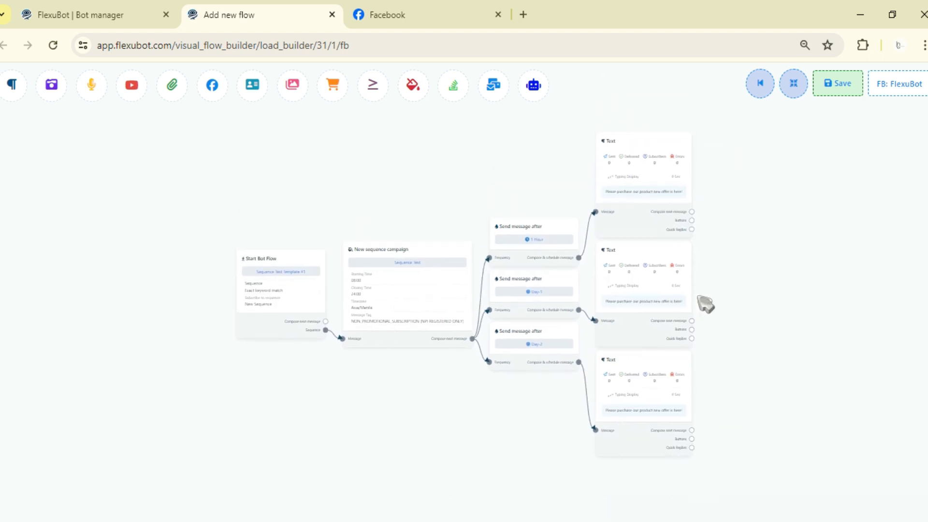
scroll(719, 315, "down", 2)
left_click(840, 93)
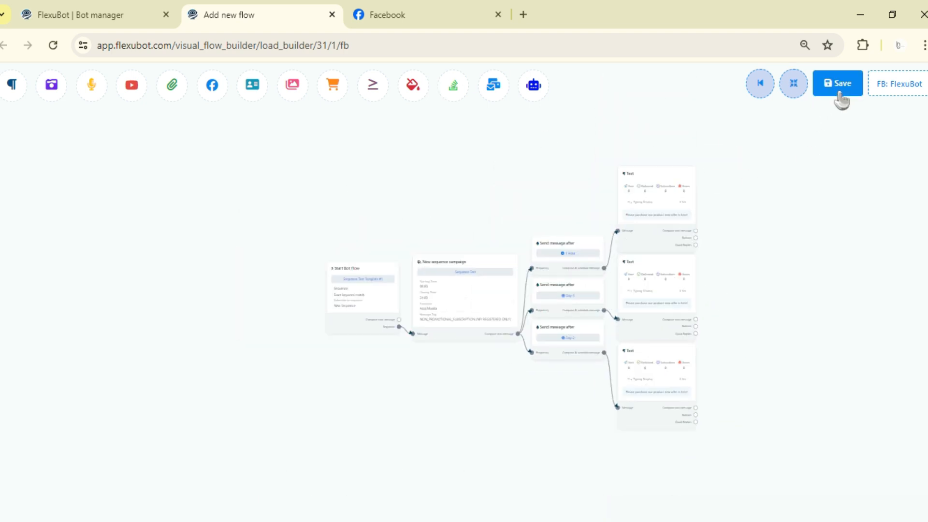
scroll(453, 332, "up", 3)
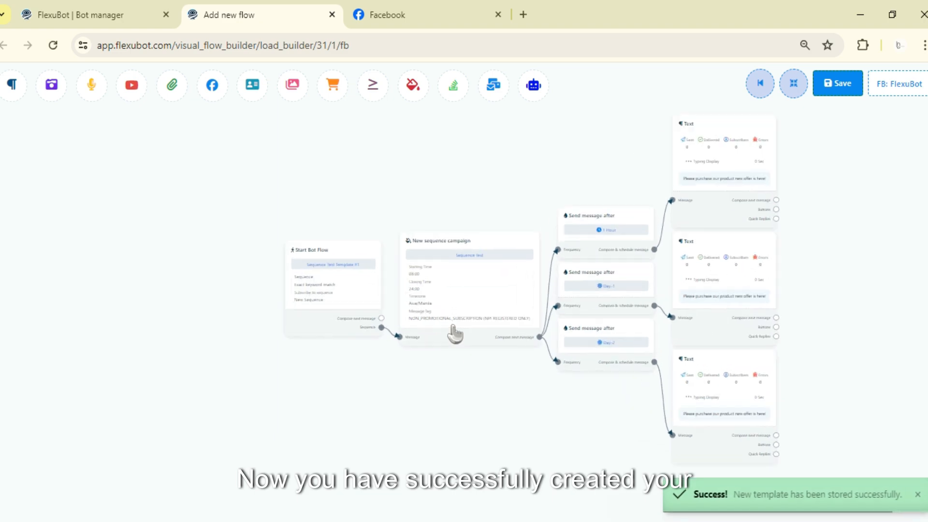
Open the Sequence message settings of the FlexuBot page in Bot manager.
left_click(148, 14)
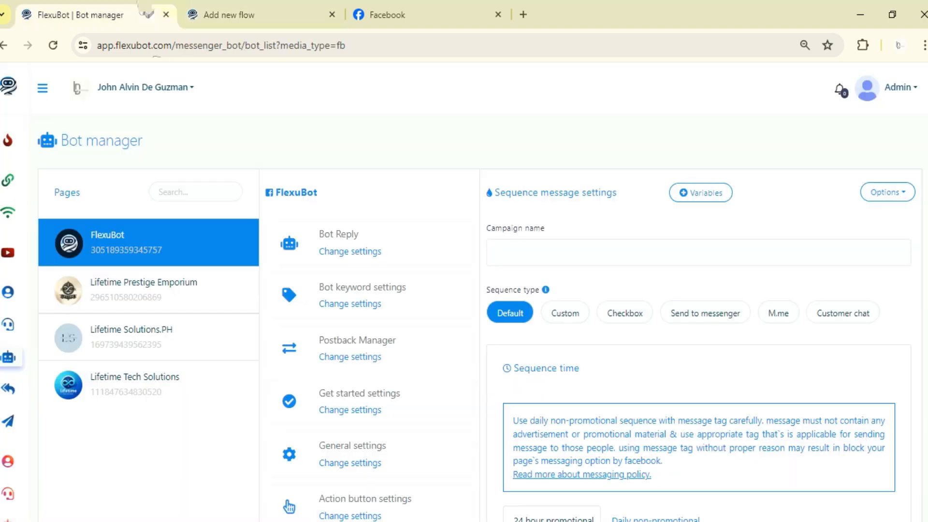
left_click(352, 251)
scroll(352, 256, "down", 1)
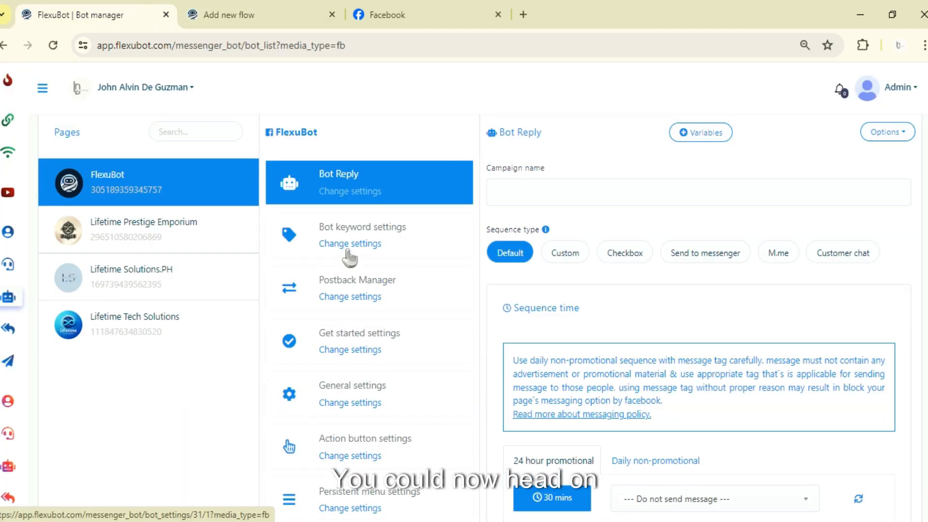
scroll(468, 278, "down", 5)
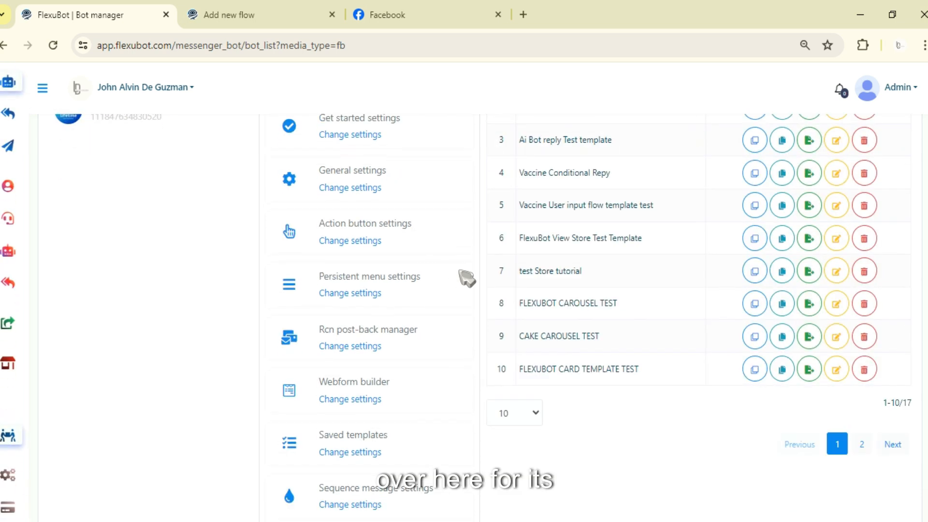
scroll(442, 298, "down", 3)
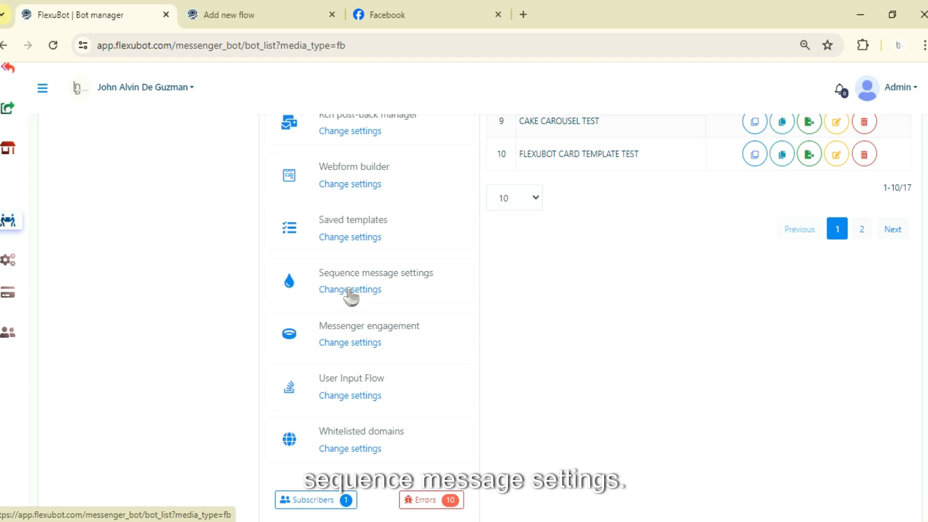
left_click(350, 290)
Switch to the flow builder and review the saved sequence campaign flow.
left_click(296, 11)
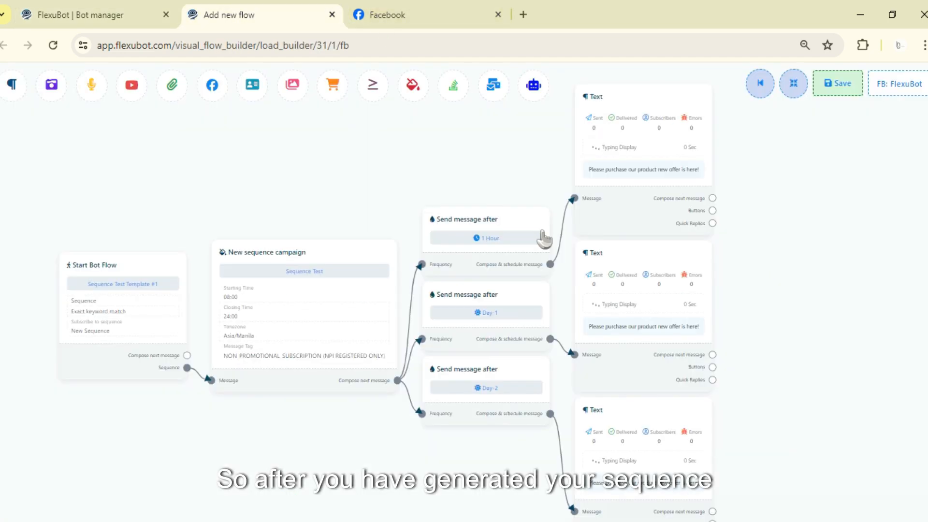
scroll(545, 325, "down", 5)
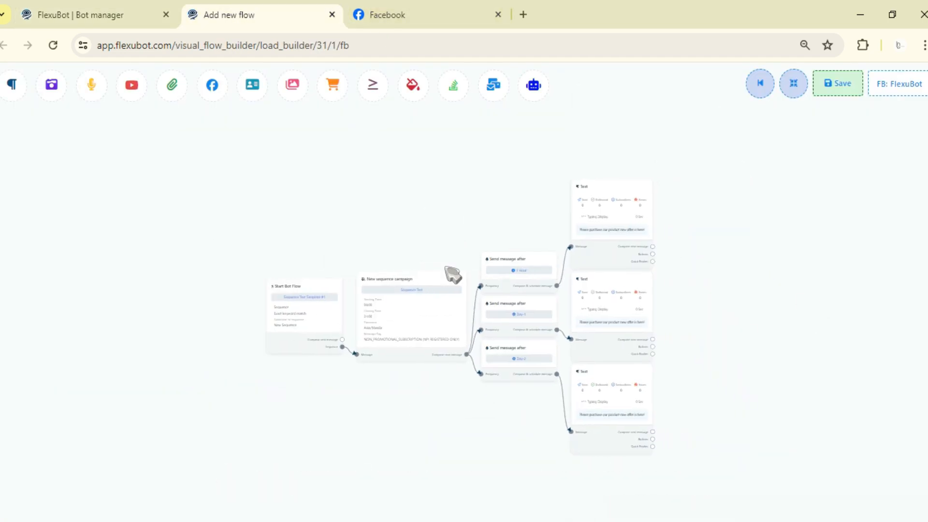
scroll(447, 267, "up", 3)
scroll(508, 234, "down", 4)
Return to Bot manager and open the Messenger Sequence campaign list from the Sequence message settings.
left_click(123, 6)
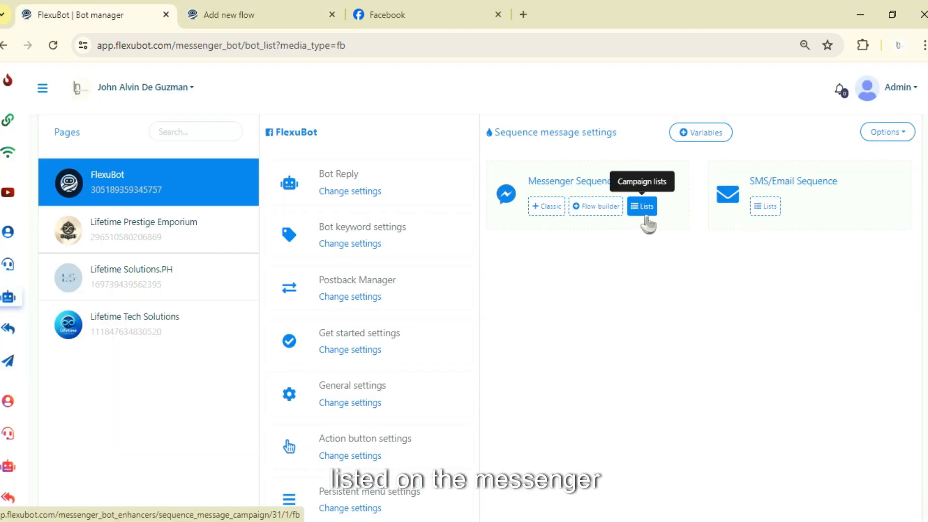
scroll(358, 338, "down", 6)
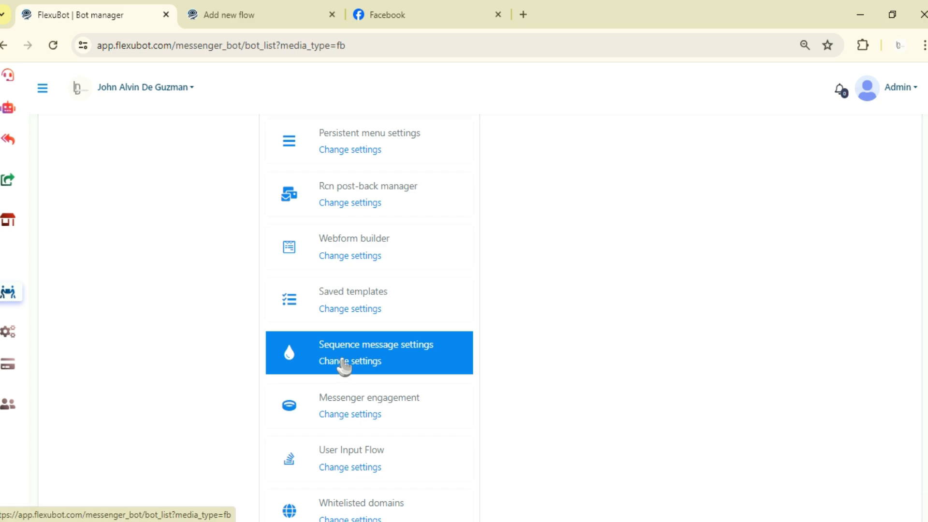
scroll(708, 308, "up", 5)
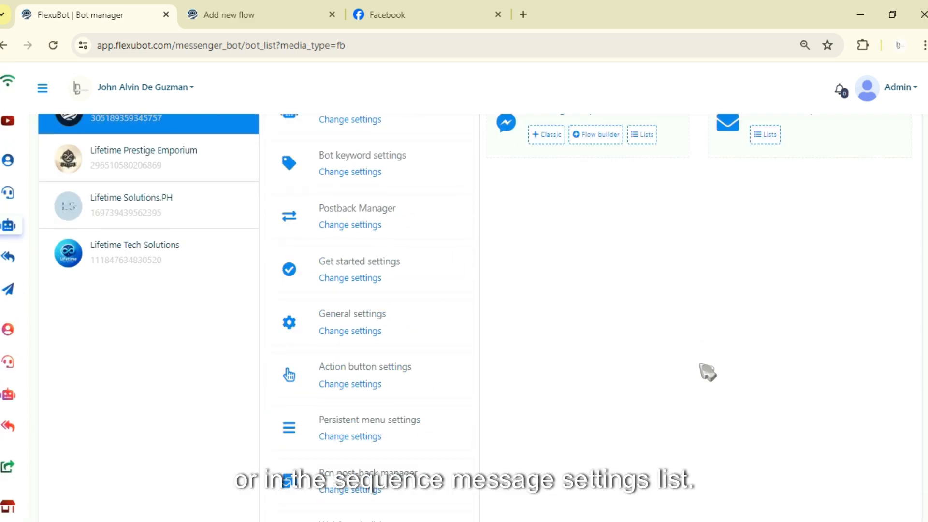
scroll(687, 339, "up", 3)
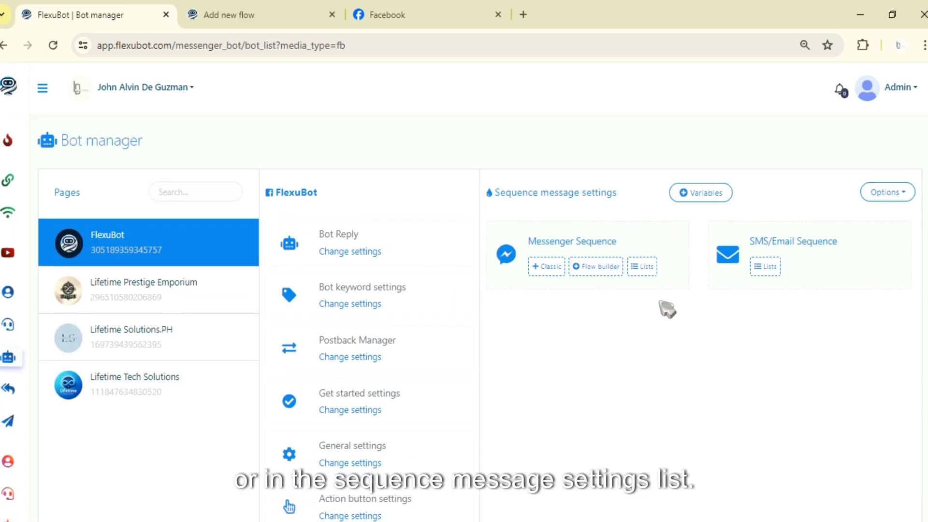
left_click(646, 269)
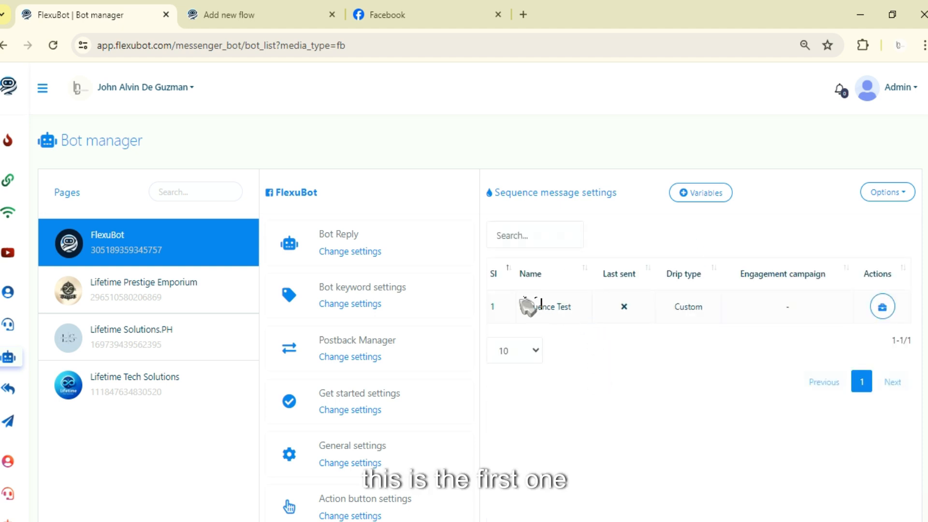
Examine the Sequence Test campaign entry and show its available actions.
left_click_drag(493, 306, 862, 322)
left_click(522, 317)
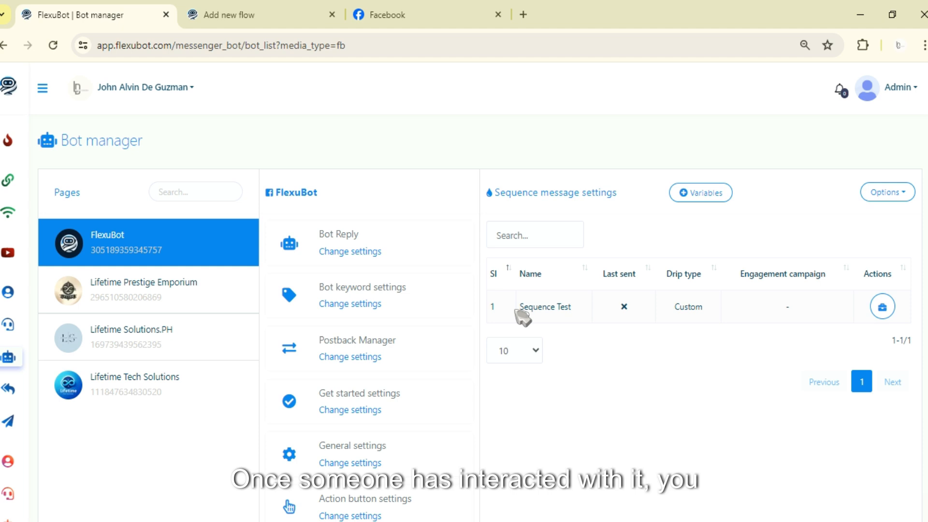
left_click(883, 307)
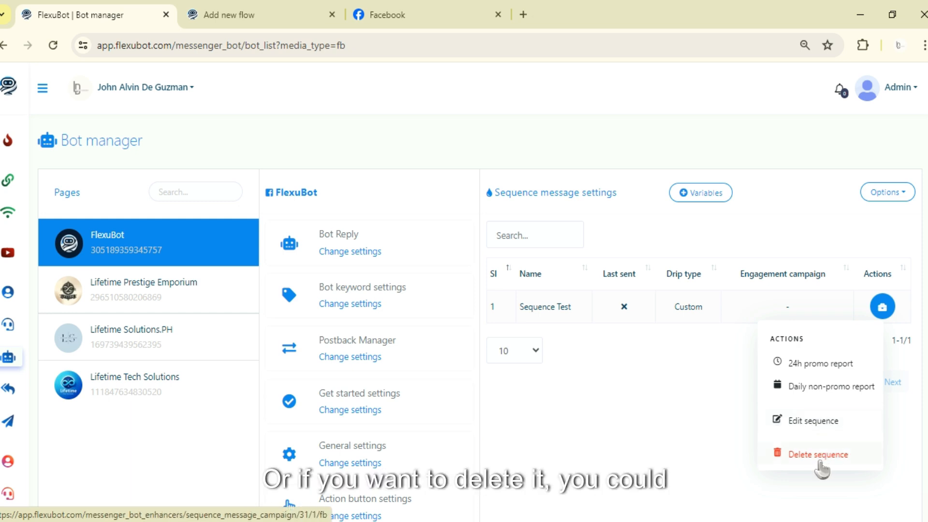
Open the Start Bot Flow block's configuration in the flow builder and view the sequences offered for subscription.
left_click(208, 12)
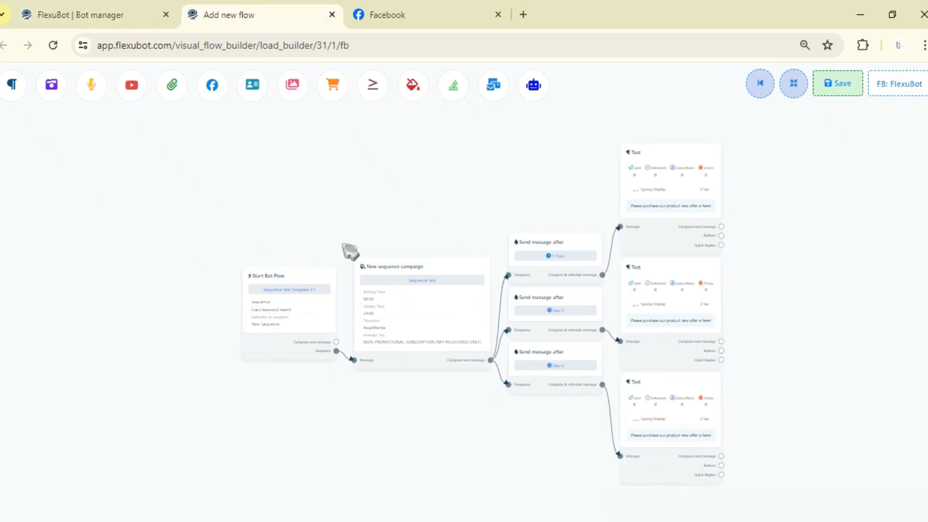
left_click_drag(432, 206, 569, 239)
left_click_drag(674, 262, 549, 257)
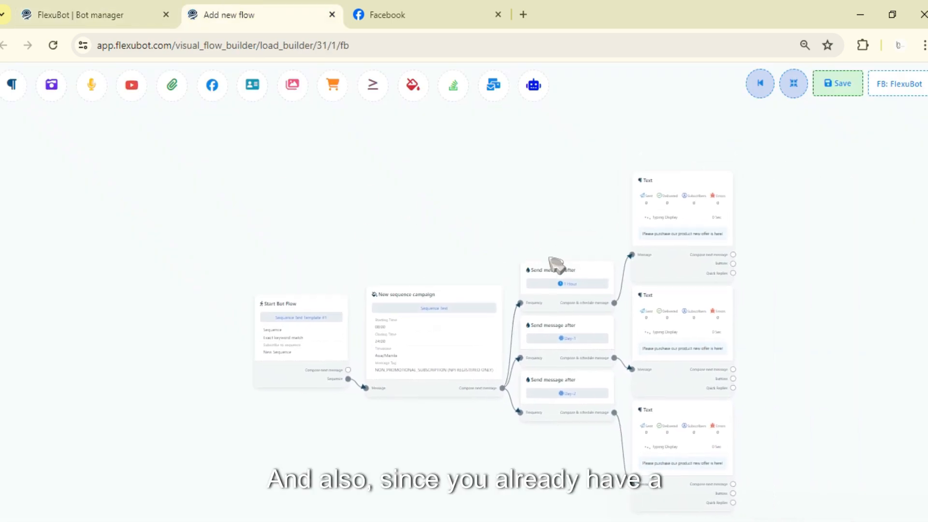
left_click(337, 276)
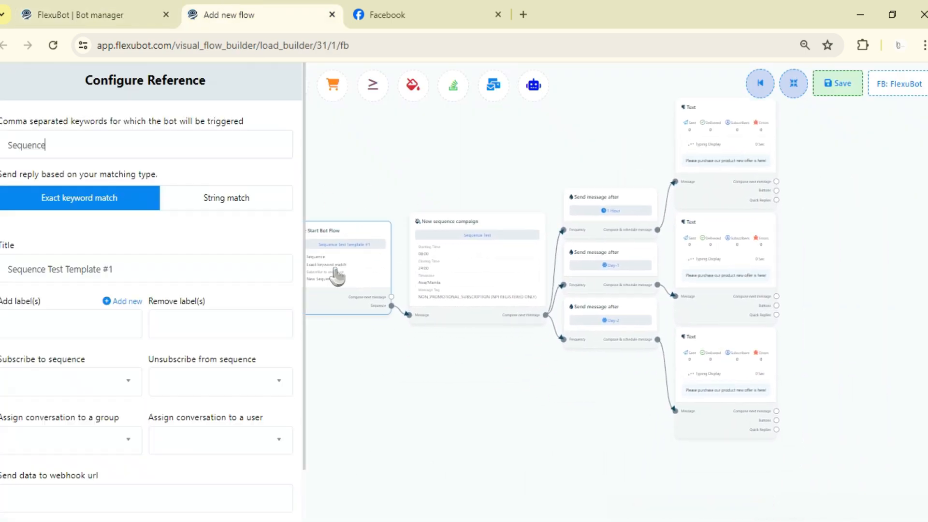
scroll(108, 276, "down", 1)
left_click(96, 325)
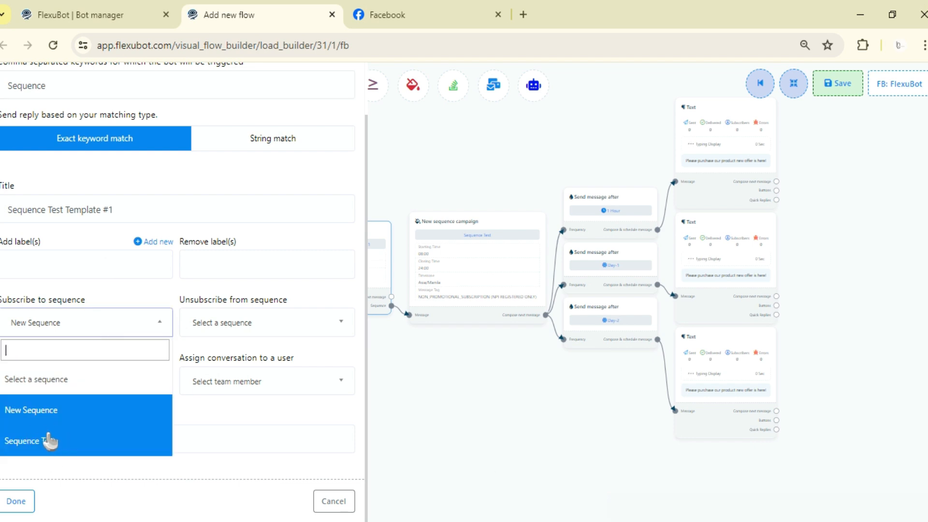
left_click(74, 331)
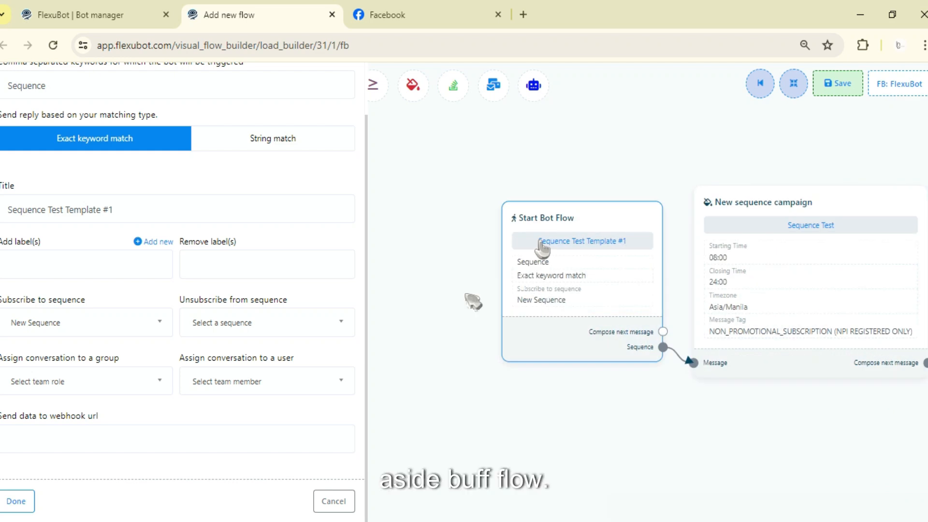
Choose New Sequence as the sequence to subscribe to in the Start Bot Flow block and apply the configuration.
scroll(163, 376, "up", 1)
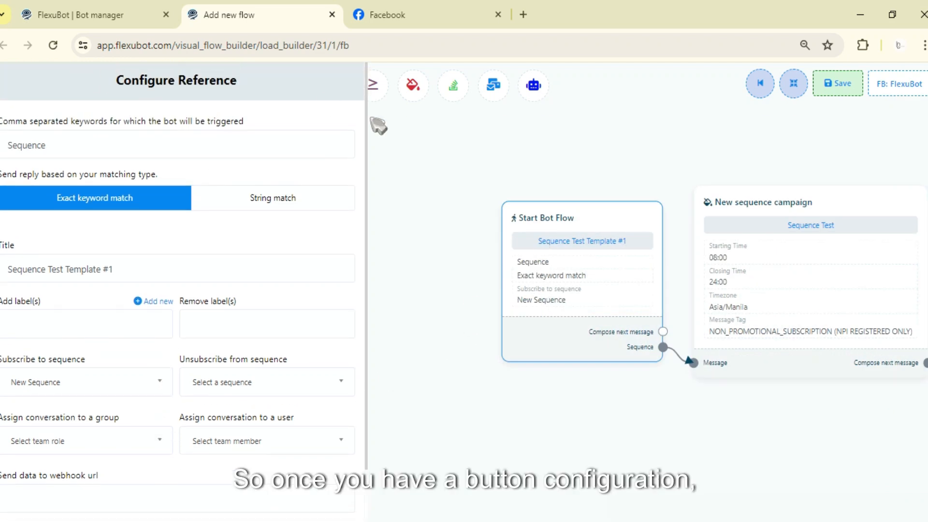
scroll(106, 345, "down", 1)
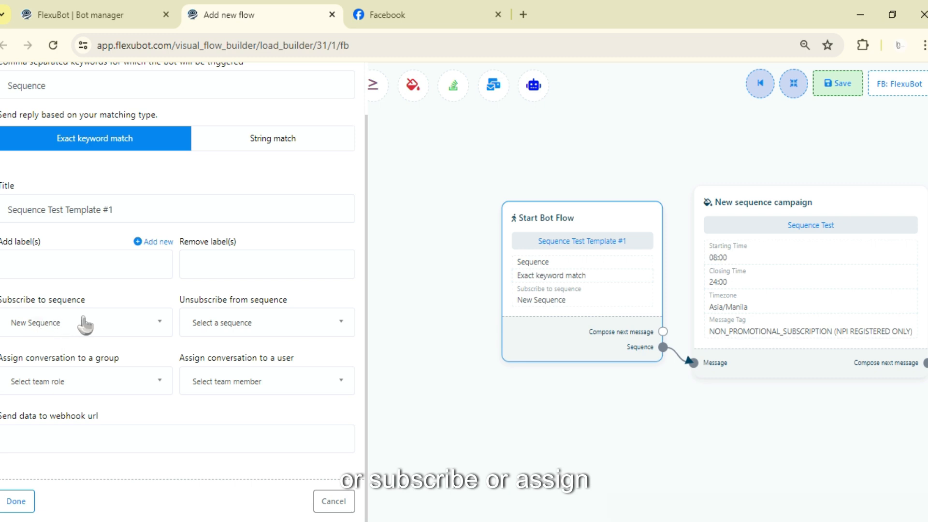
left_click(75, 327)
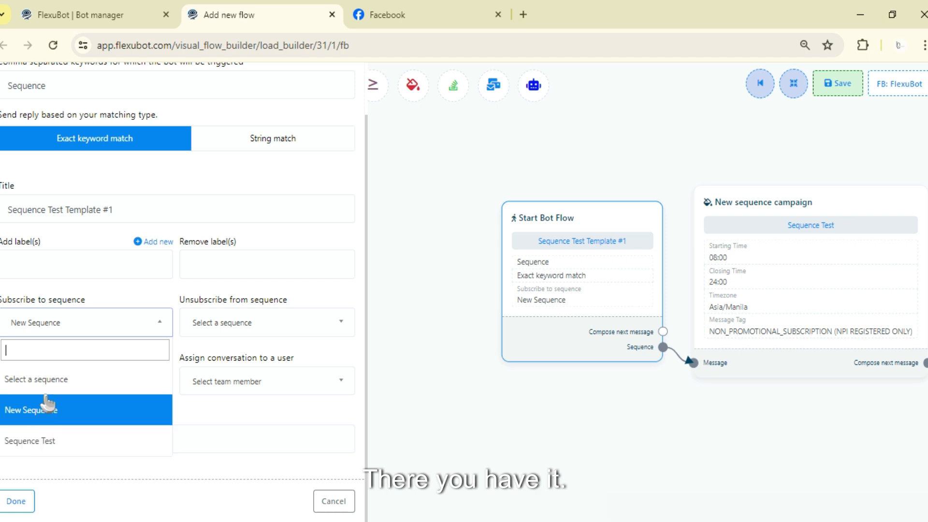
left_click(19, 409)
left_click(242, 323)
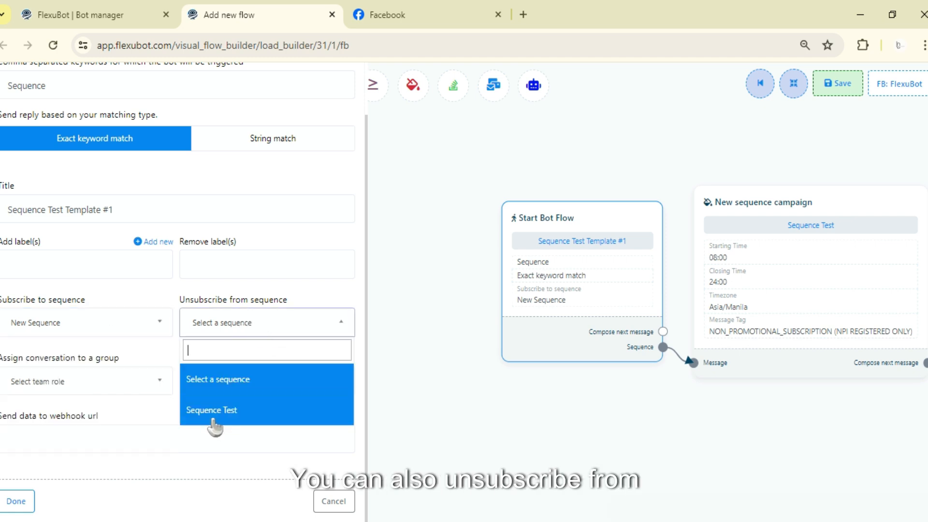
left_click(7, 501)
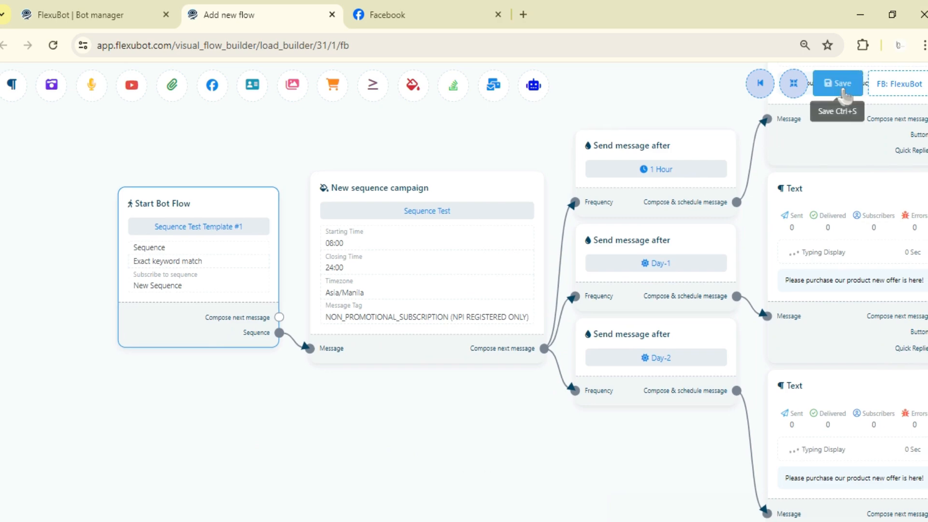
Go back to Bot manager and reopen the Sequence message settings overview with the Messenger and SMS/Email Sequence options.
left_click(124, 12)
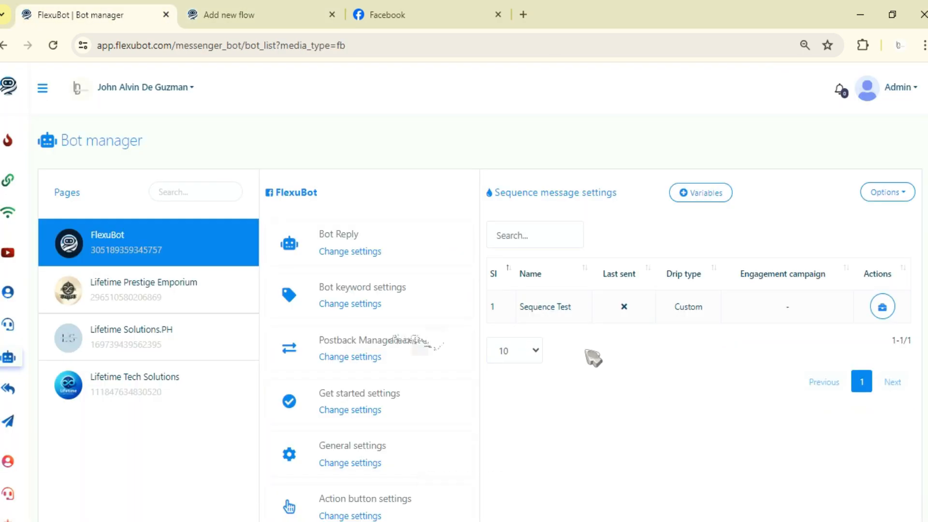
scroll(406, 344, "down", 7)
scroll(623, 312, "up", 7)
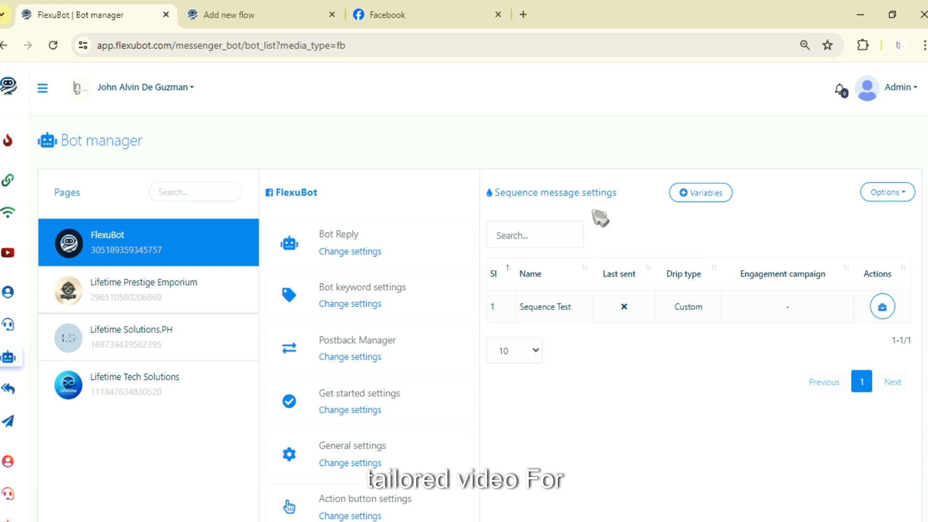
left_click_drag(624, 196, 490, 196)
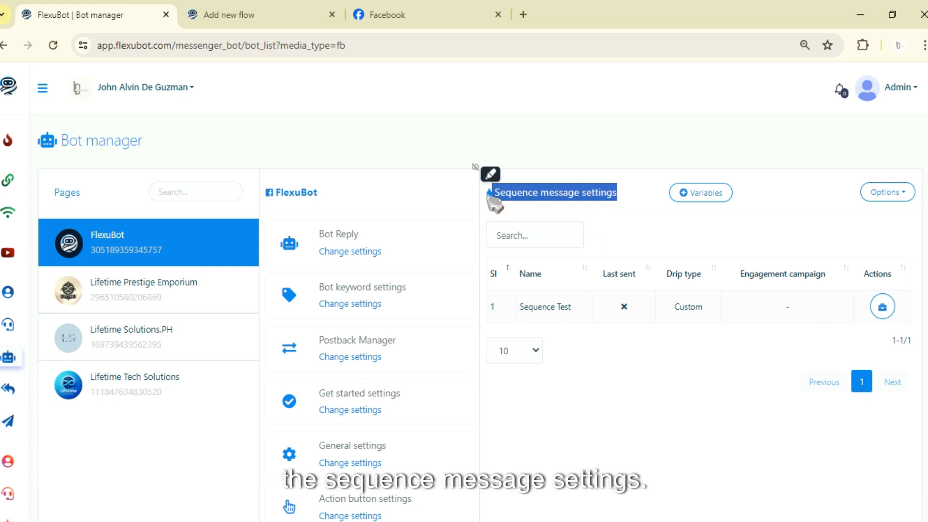
left_click(631, 194)
left_click_drag(620, 195, 492, 198)
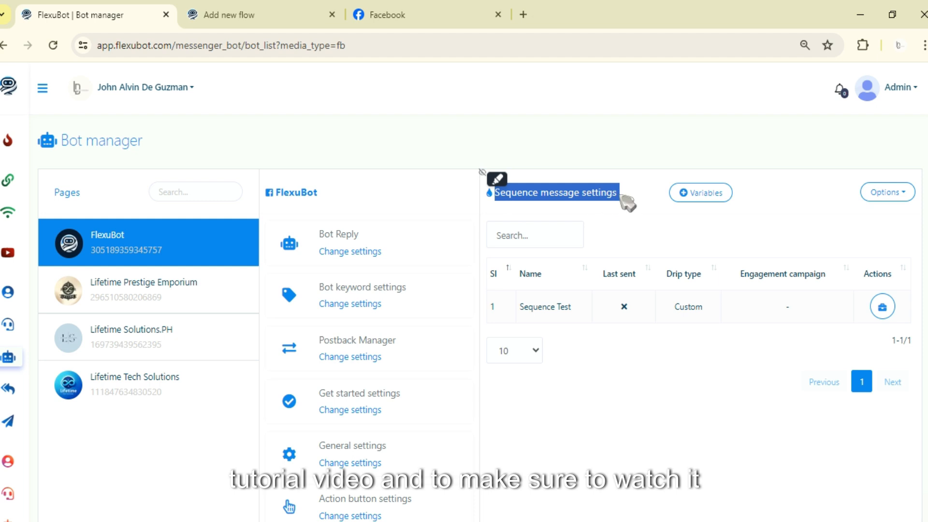
scroll(714, 332, "down", 6)
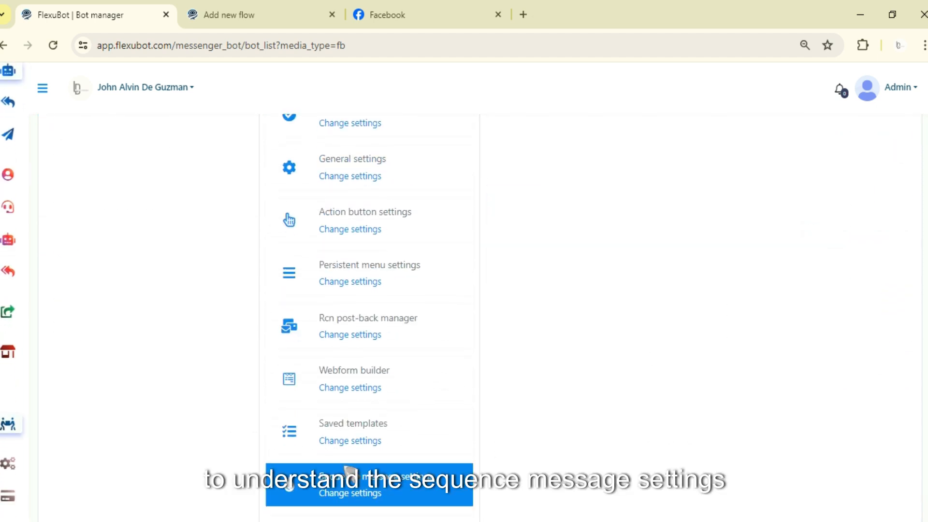
scroll(350, 499, "up", 4)
left_click_drag(632, 274, 624, 288)
left_click(696, 360)
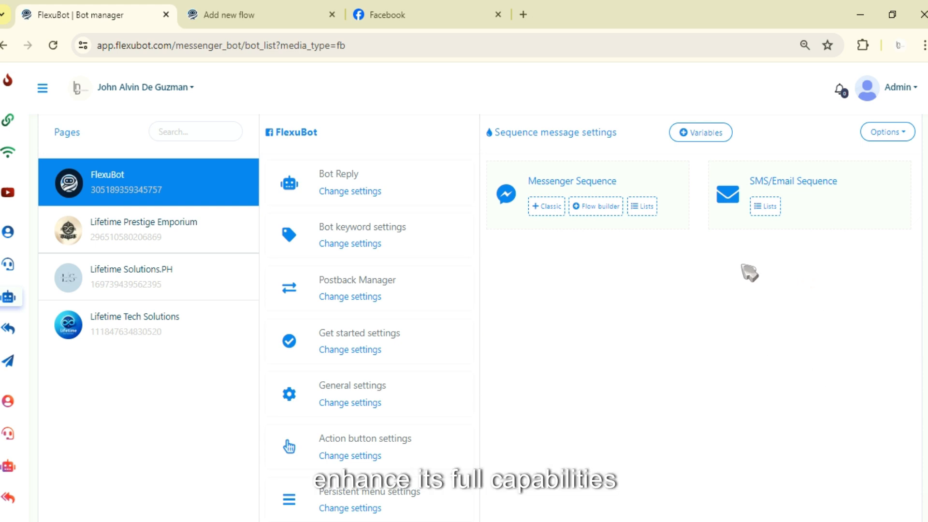
scroll(735, 269, "up", 1)
Review the finished flow in the flow builder, including the 1 Hour, Day-1 and Day-2 blocks and their Text messages.
left_click(321, 15)
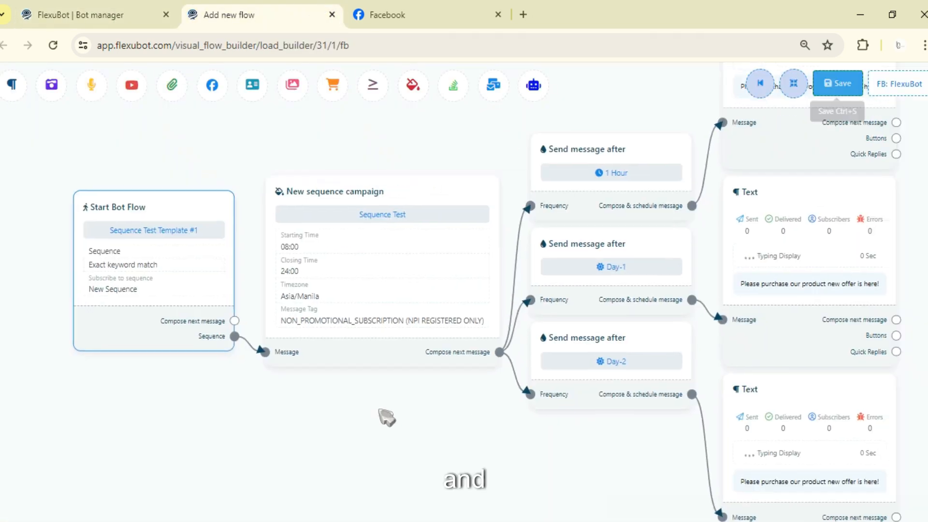
left_click_drag(379, 410, 194, 414)
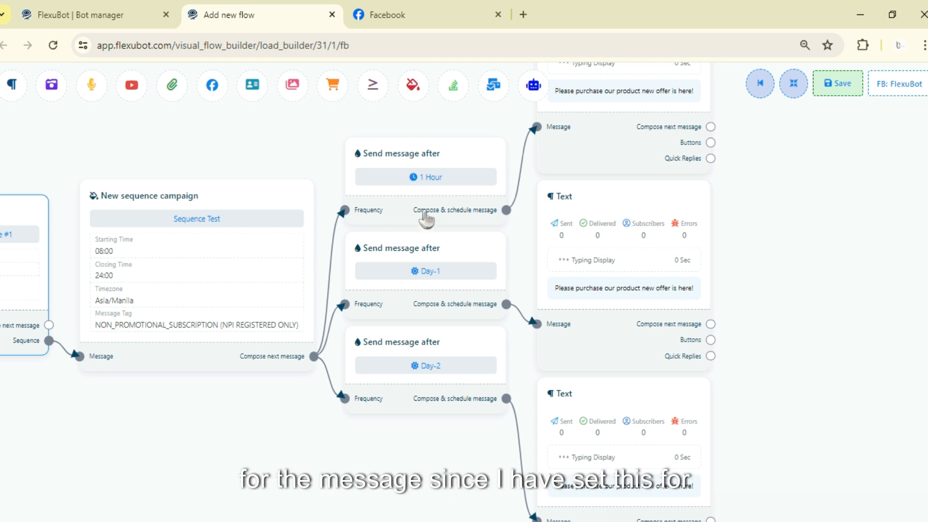
scroll(757, 245, "up", 2)
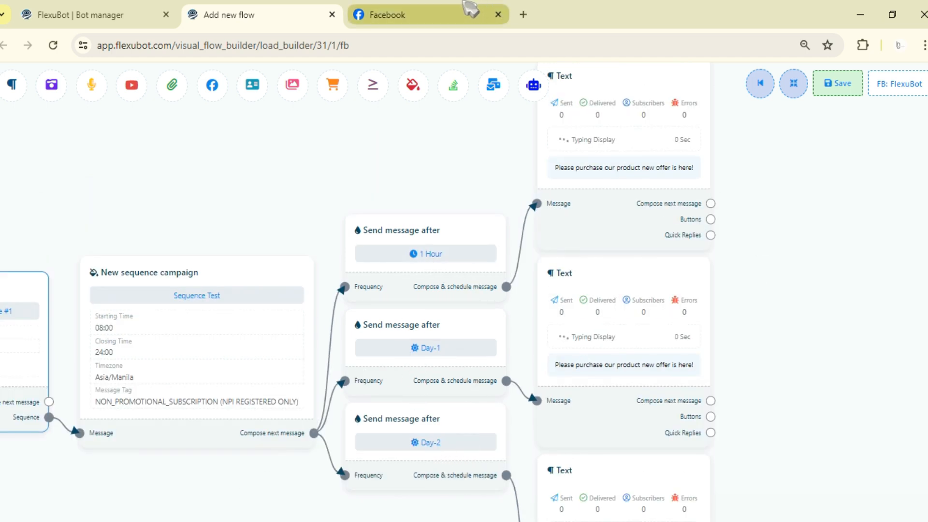
scroll(832, 325, "down", 4)
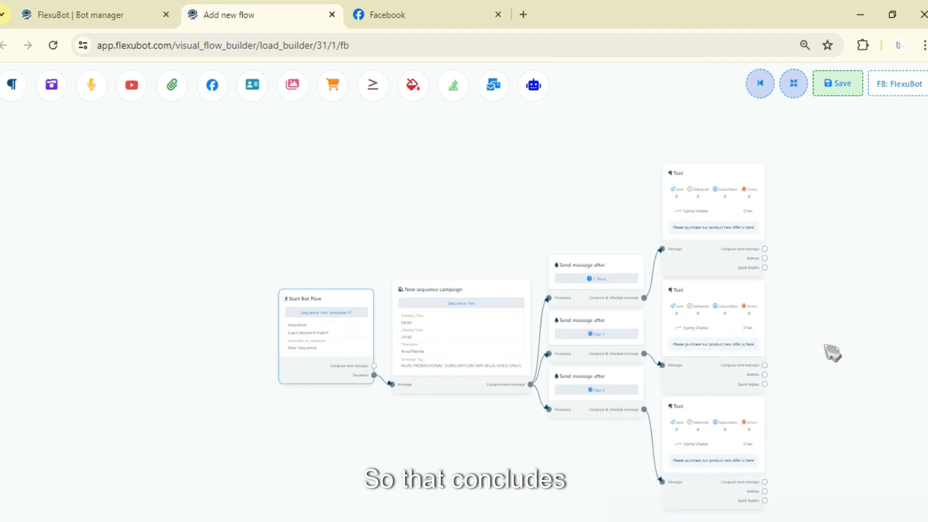
scroll(738, 293, "down", 3)
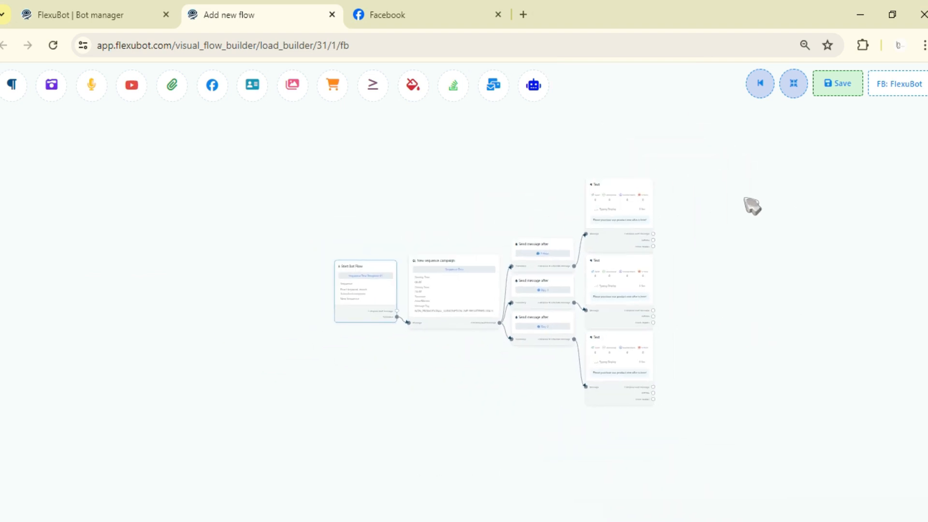